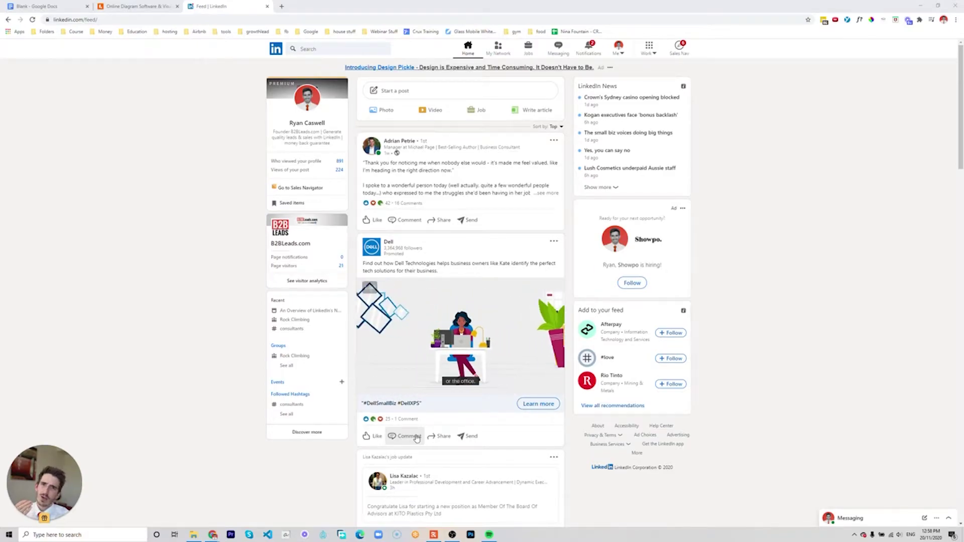
- Bring up the empty 'Blank' Google Doc and place the cursor on its page
mouse_move(416, 381)
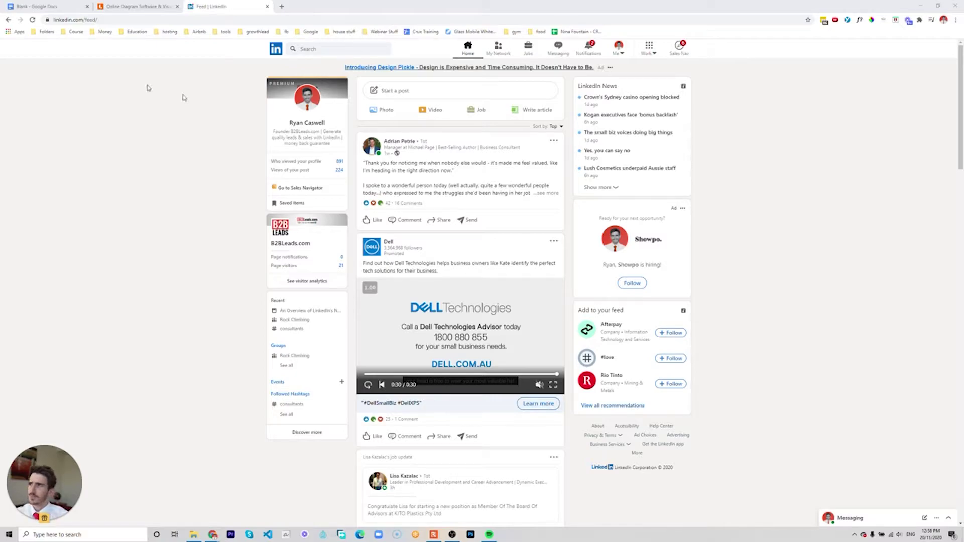
left_click(38, 6)
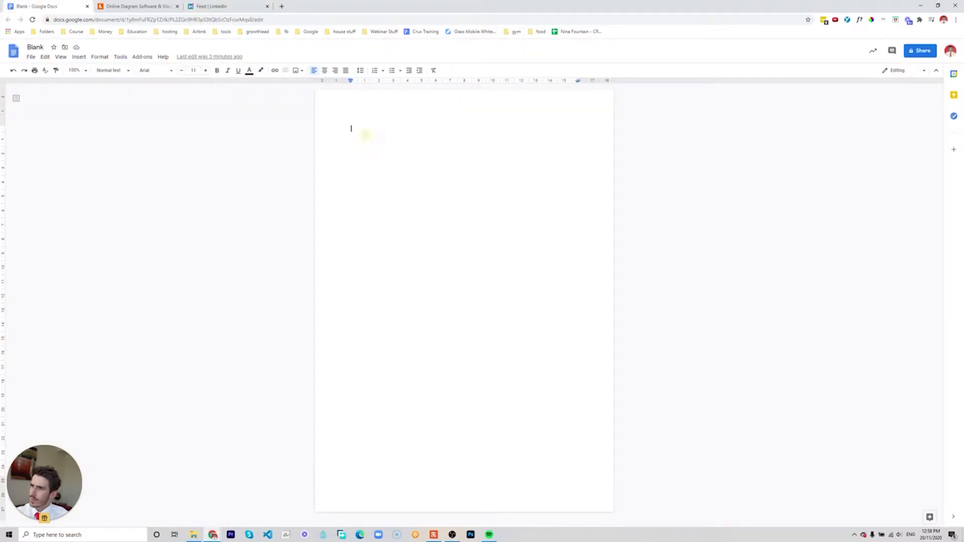
left_click(135, 7)
left_click(38, 6)
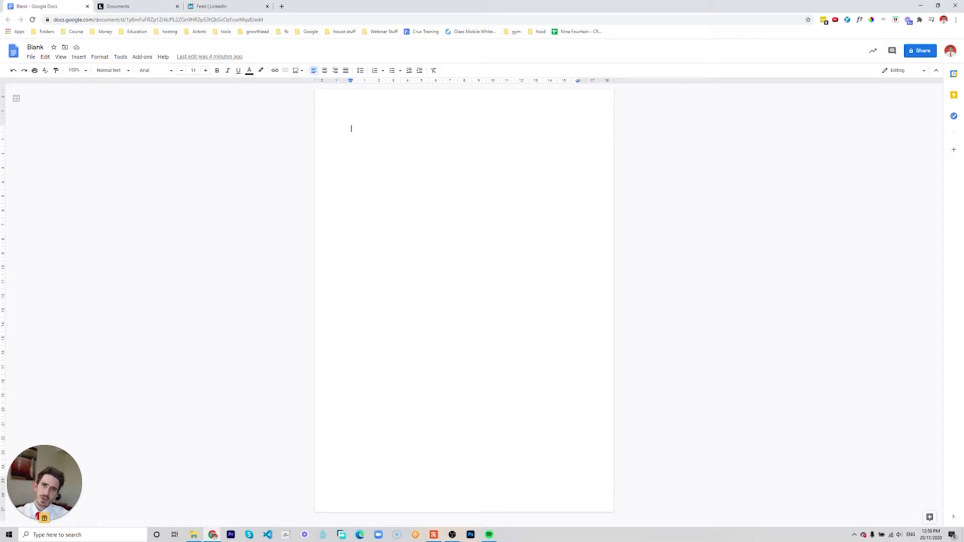
left_click(365, 128)
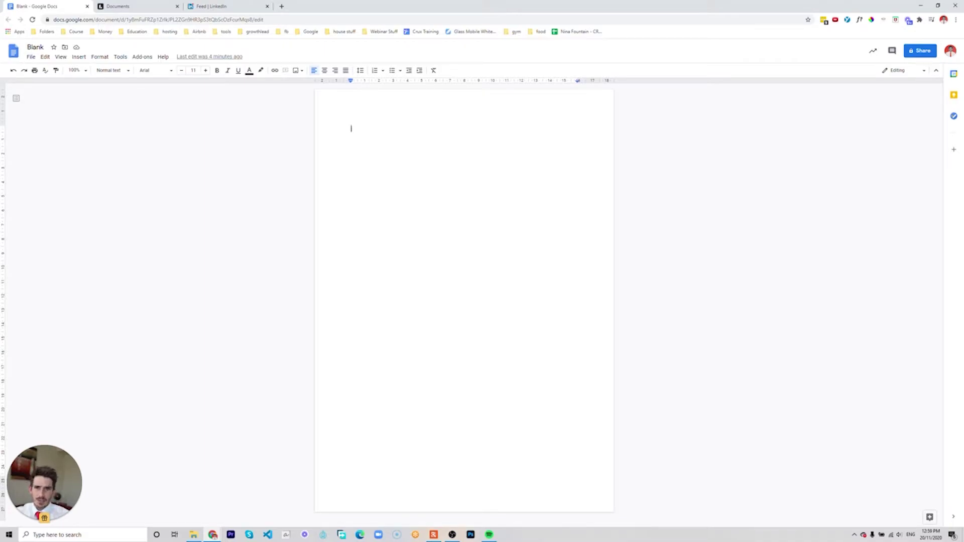
- Create a new blank Lucidchart document with one rectangle labelled 'follow up 1'
key("ctrl+Tab")
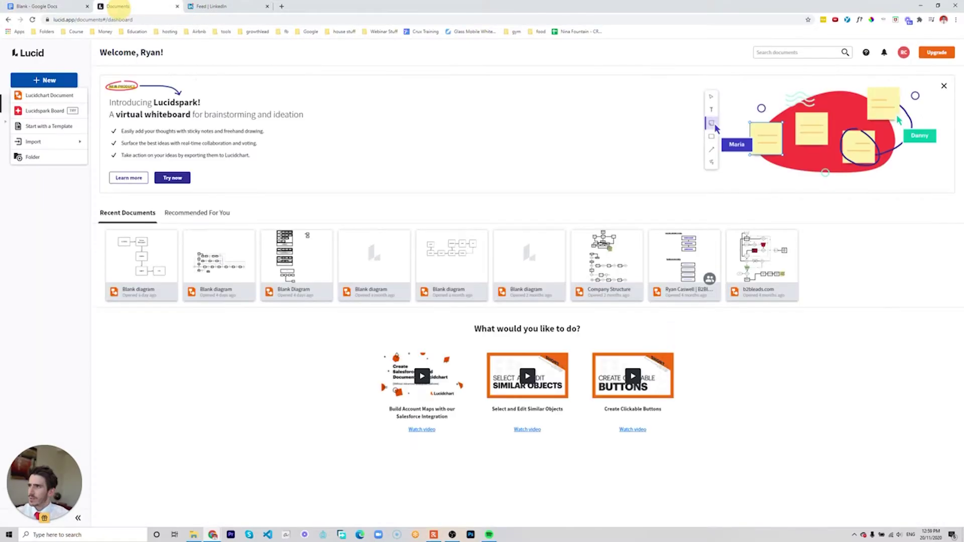
left_click(33, 96)
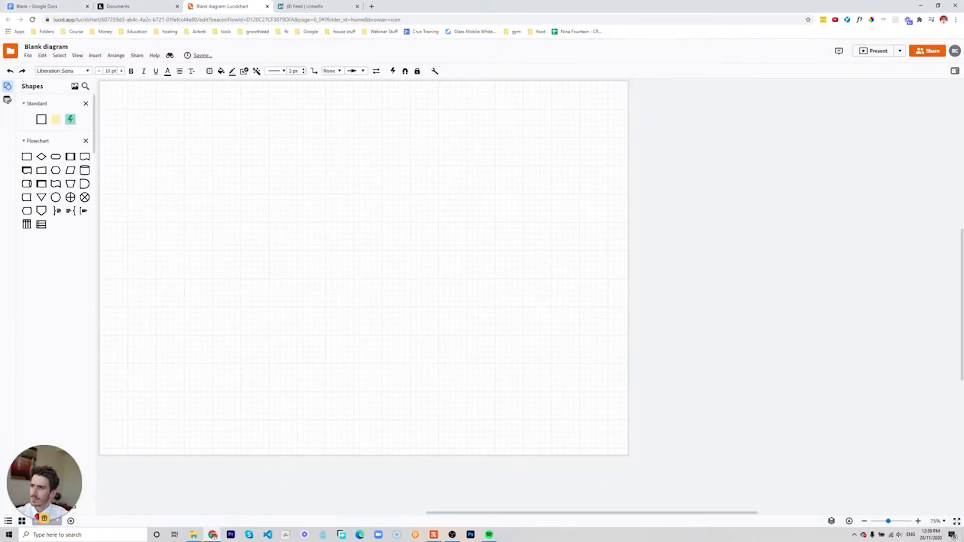
left_click_drag(41, 119, 251, 148)
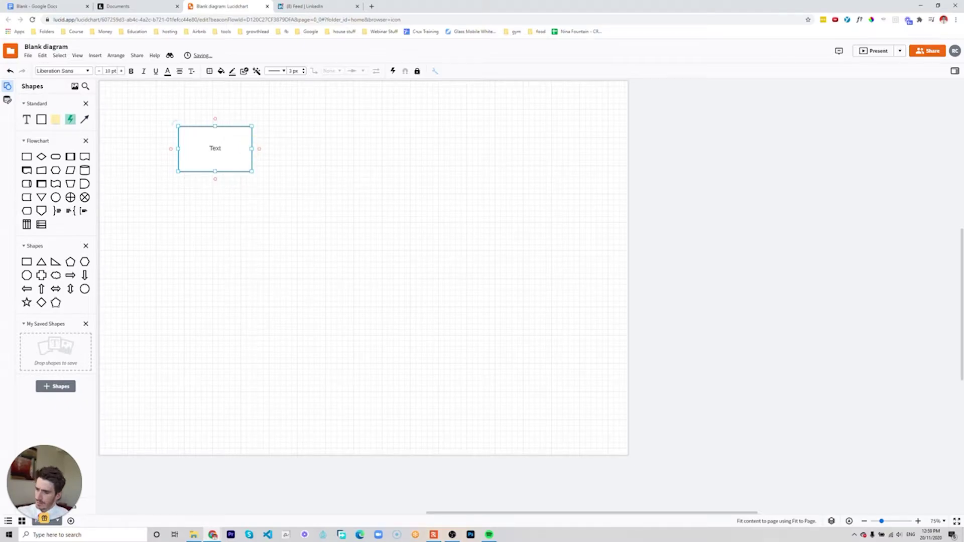
key("ctrl+z")
double_click(200, 149)
type("f")
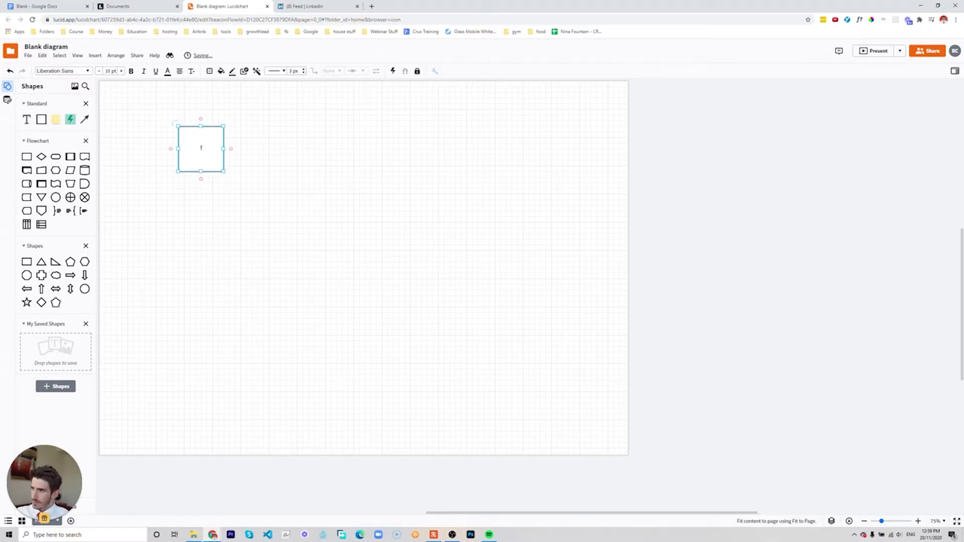
type("ollow")
type(" up 1")
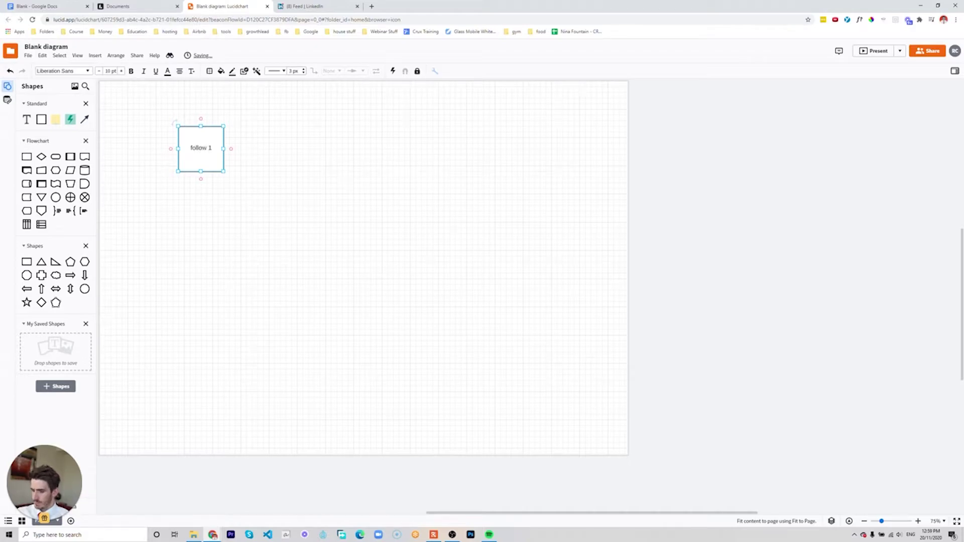
key("Escape")
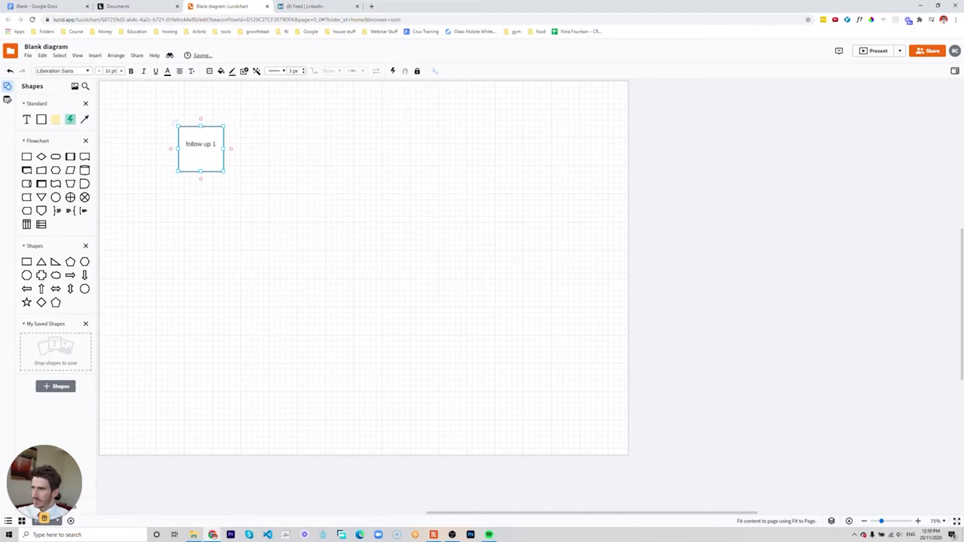
key("BackSpace")
left_click(215, 221)
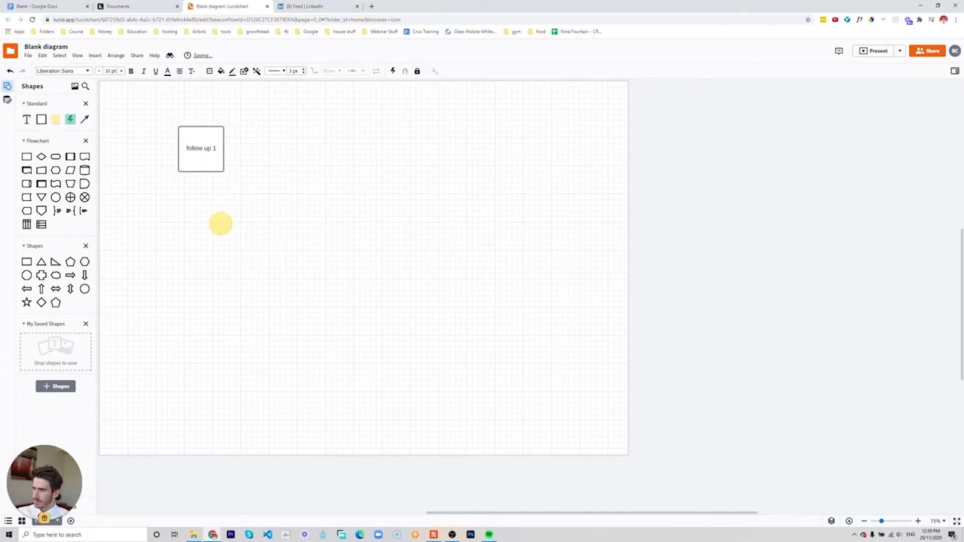
- Add a connected box labelled 'follow up 2' below follow up 1
left_click_drag(200, 172, 201, 193)
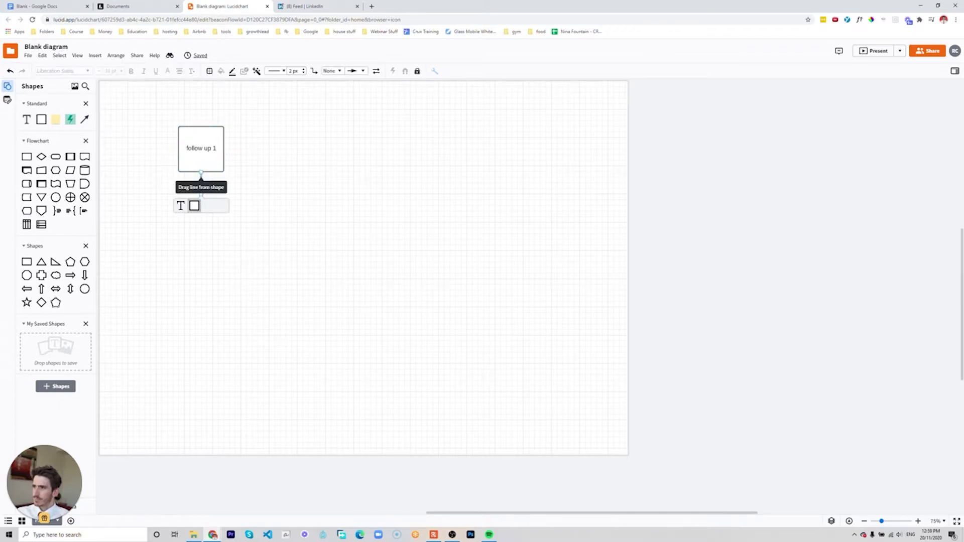
left_click(194, 206)
type("follow")
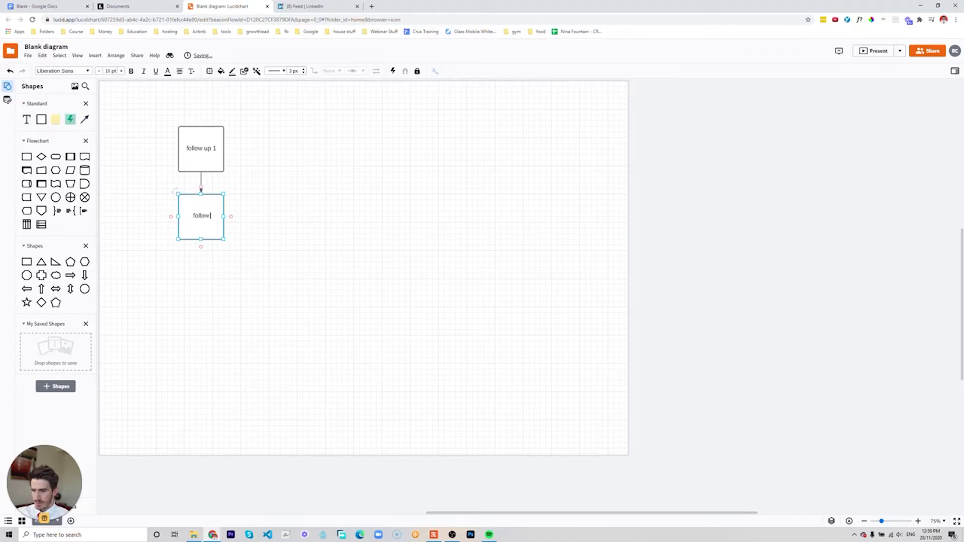
type(" 2")
key("BackSpace")
key("BackSpace")
key("BackSpace")
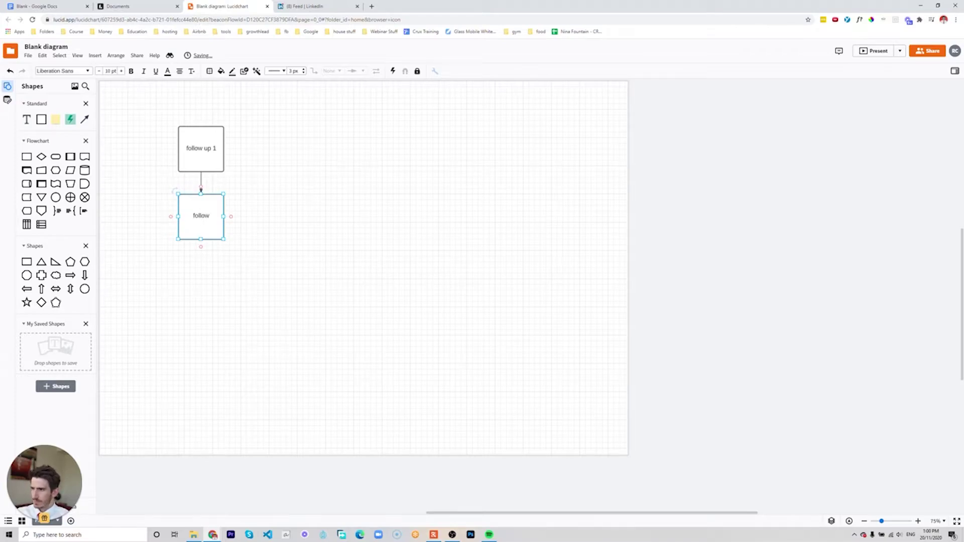
type("up 2")
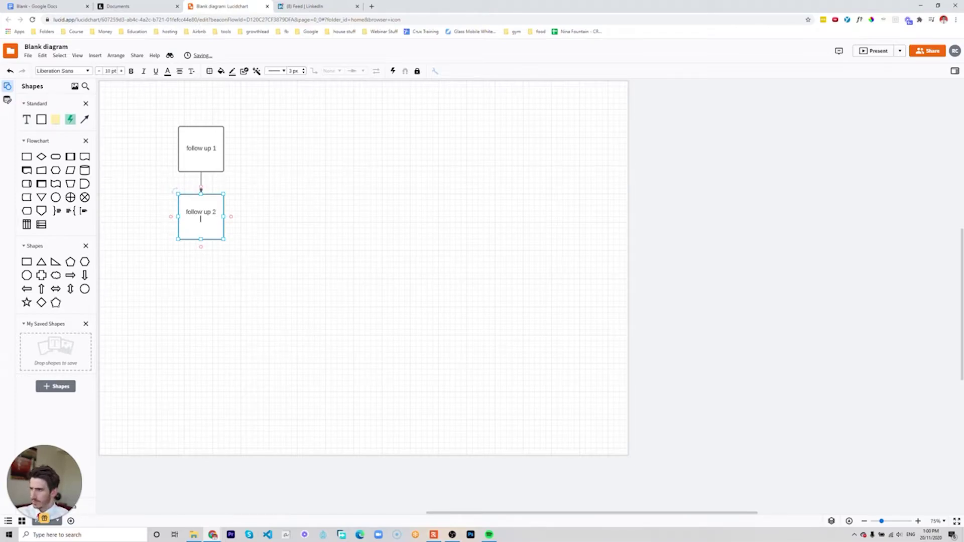
key("BackSpace")
- Add a connected 'Follow up 3' box below follow up 2, dismissing the stray Font Manager
left_click_drag(200, 247, 200, 260)
key("ctrl+shift+f")
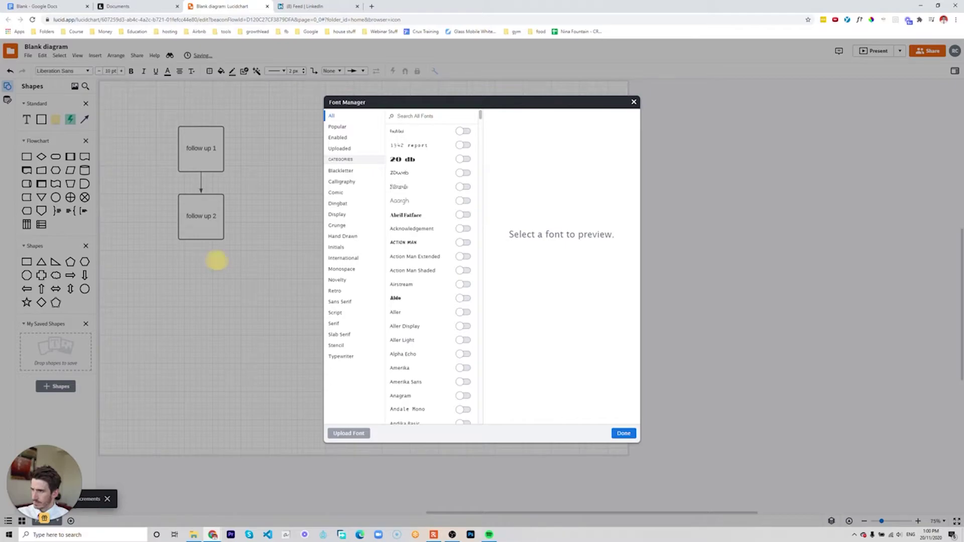
left_click(623, 433)
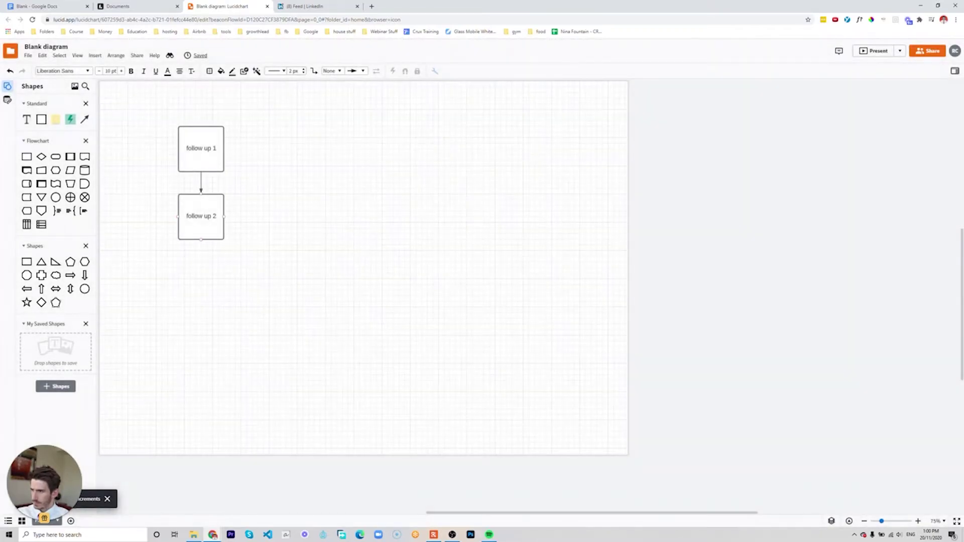
left_click_drag(201, 240, 201, 260)
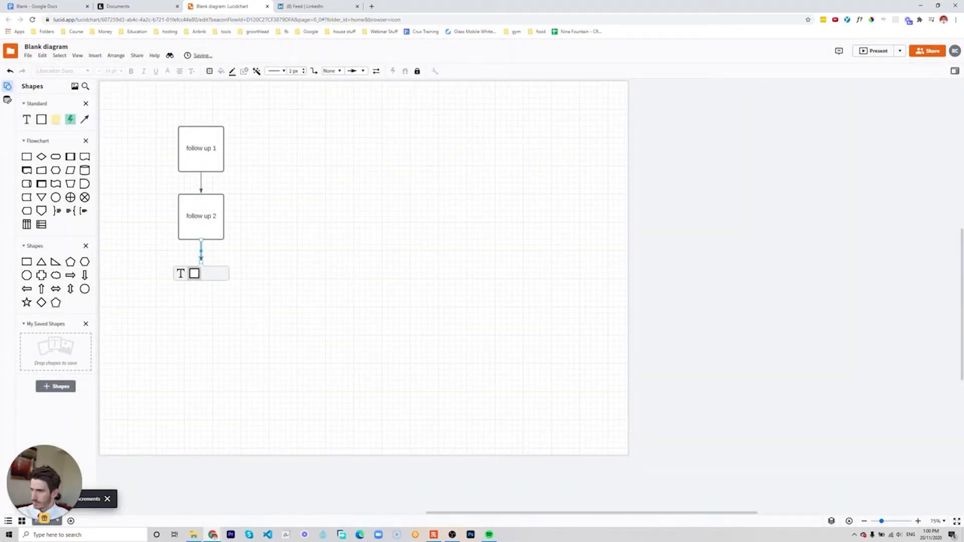
left_click(195, 274)
type("Follow up 3")
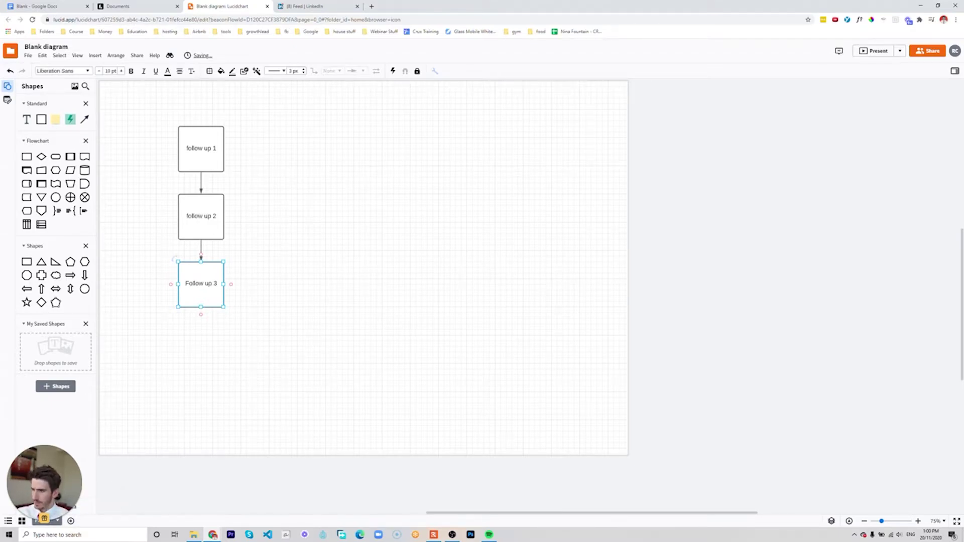
key("Escape")
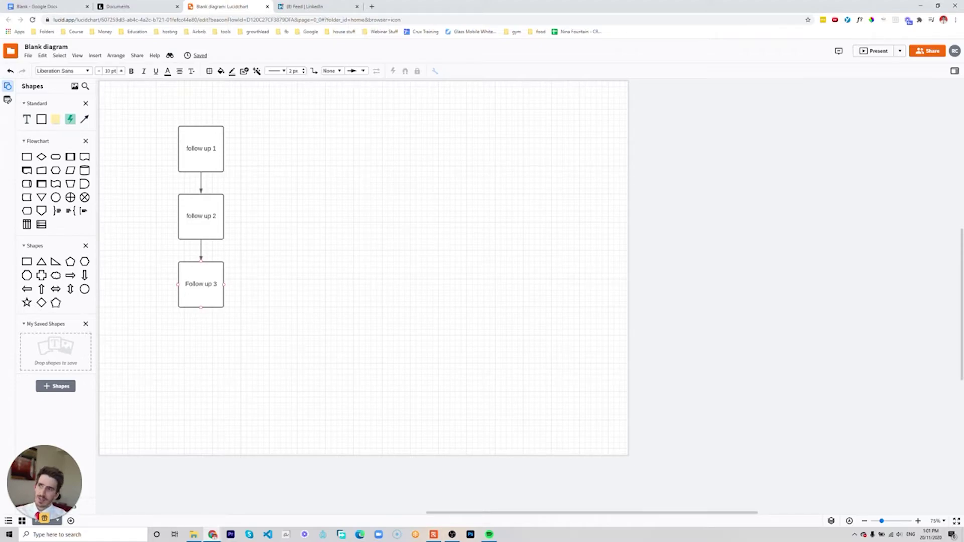
- Spread the follow-up boxes apart and insert an 'Engagement' Process box between follow up 1 and 2
left_click_drag(200, 296, 200, 352)
left_click(197, 350)
left_click_drag(209, 242, 209, 269)
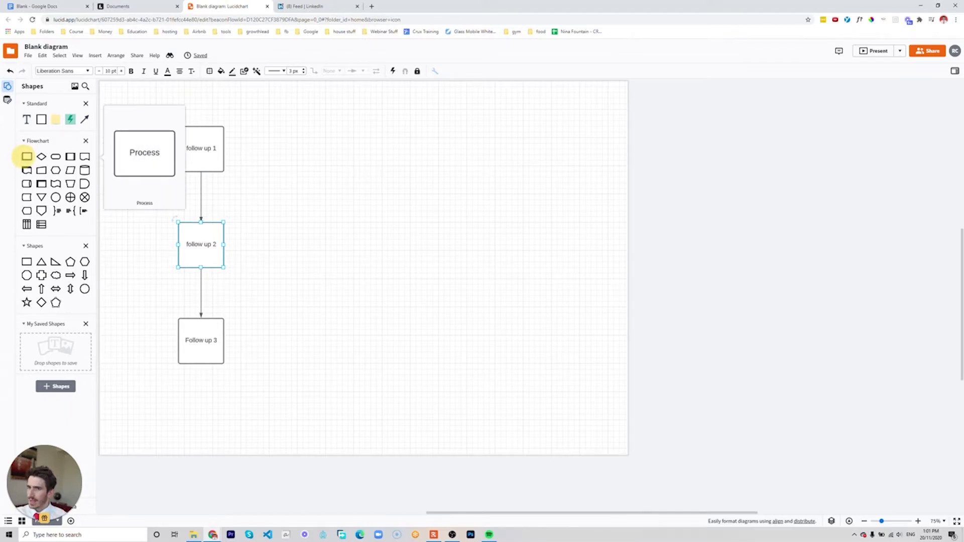
left_click_drag(27, 156, 201, 196)
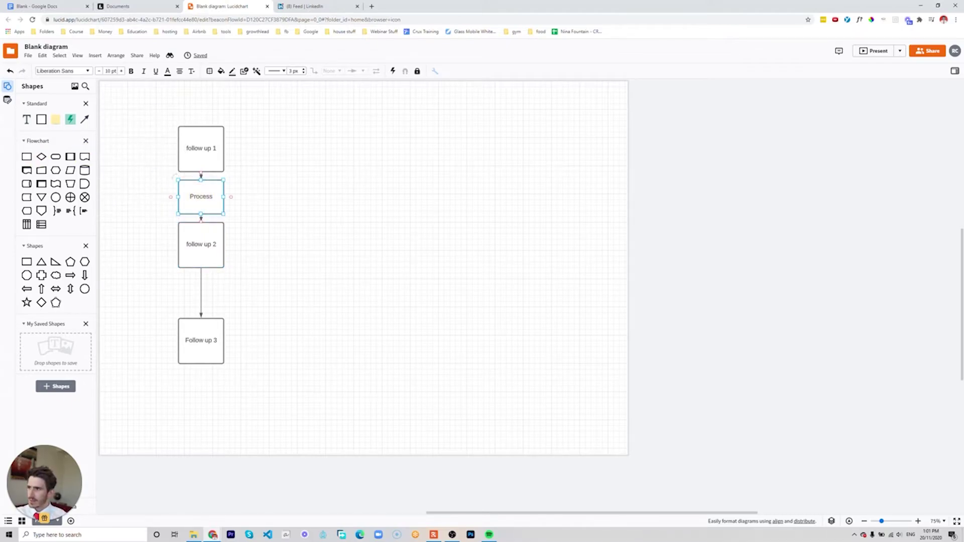
double_click(201, 197)
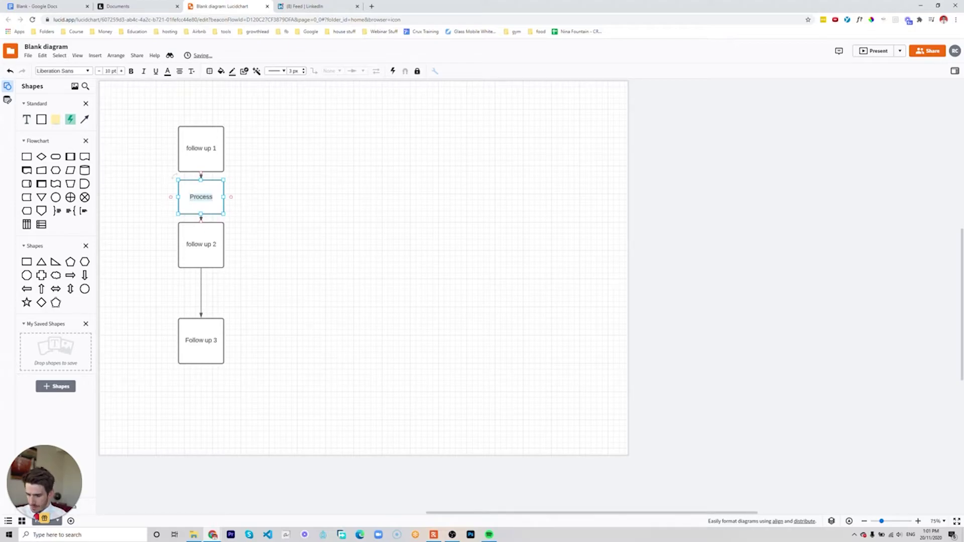
type("Engagement")
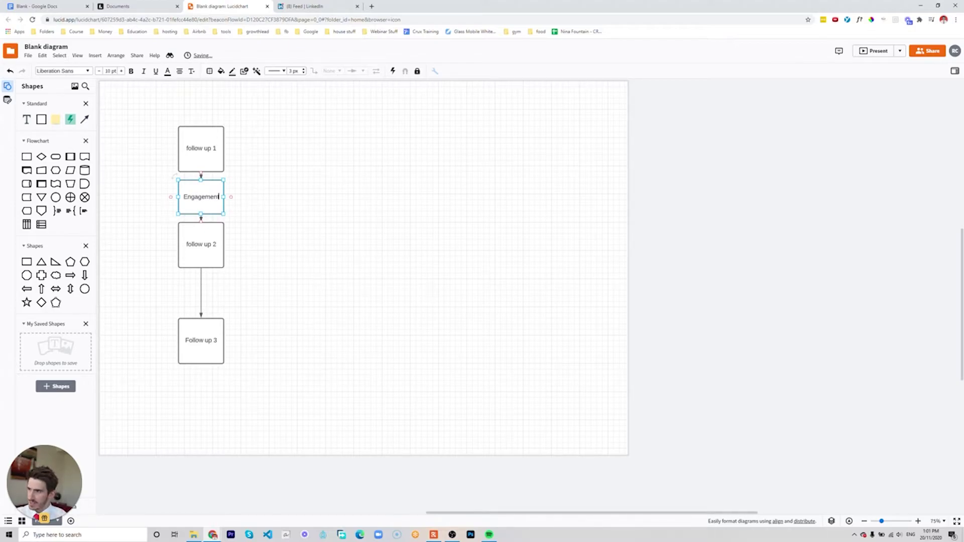
key("Escape")
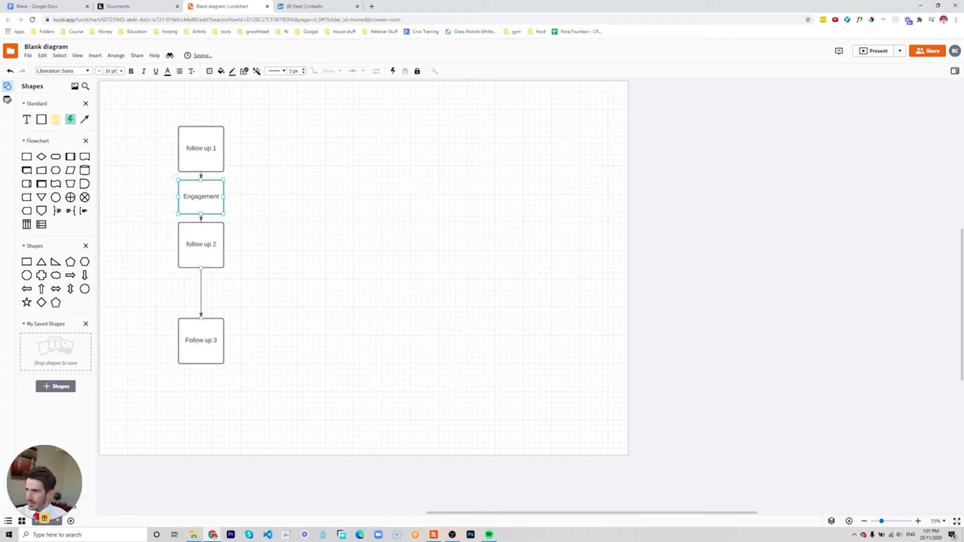
- Add Engagement boxes between follow up 2 and Follow up 3, and below Follow up 3
left_click_drag(27, 156, 201, 290)
type("E")
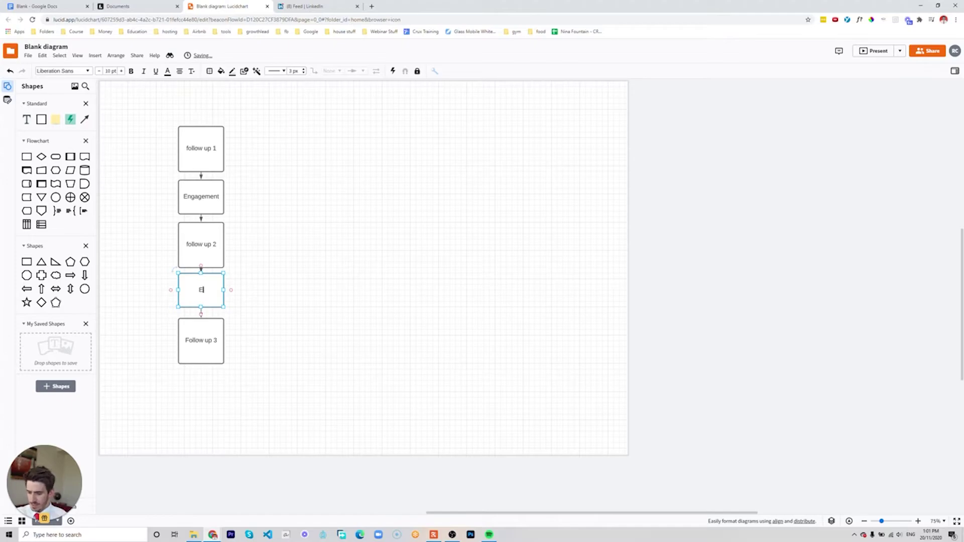
type("naae")
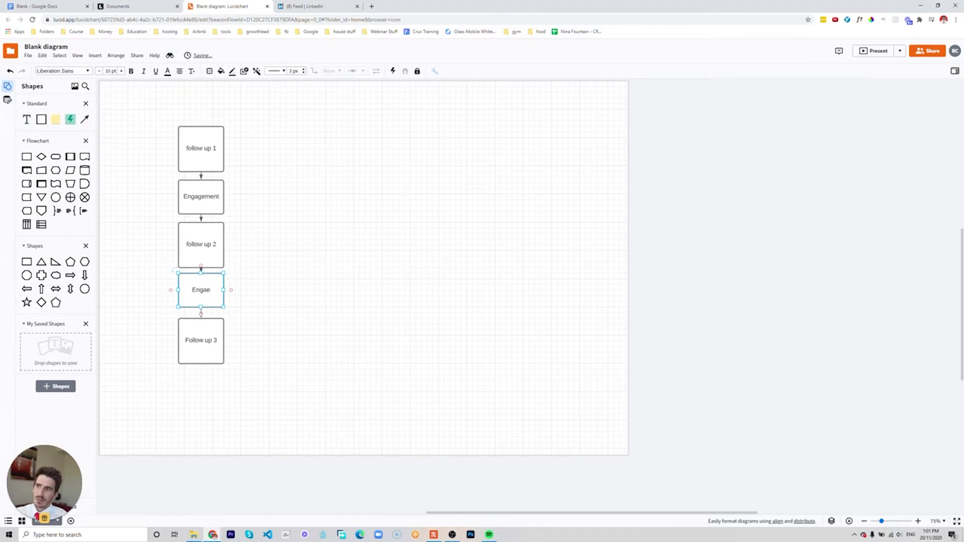
type("ement")
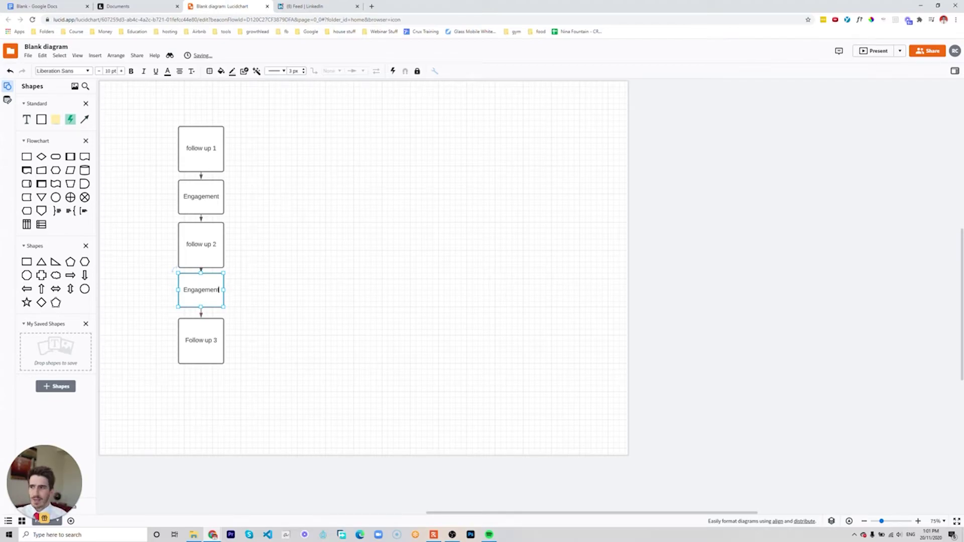
left_click(299, 317)
left_click_drag(209, 299, 212, 303)
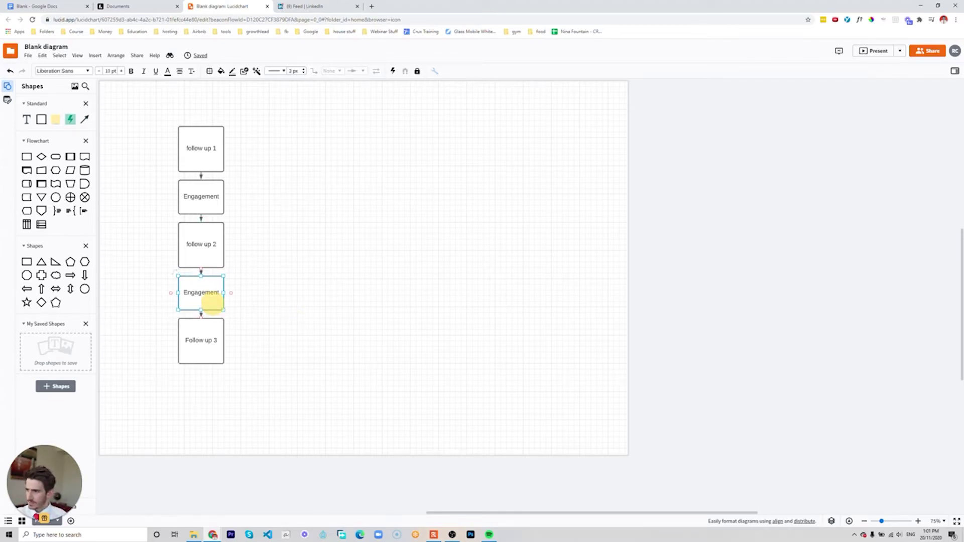
left_click_drag(26, 156, 201, 389)
type("en")
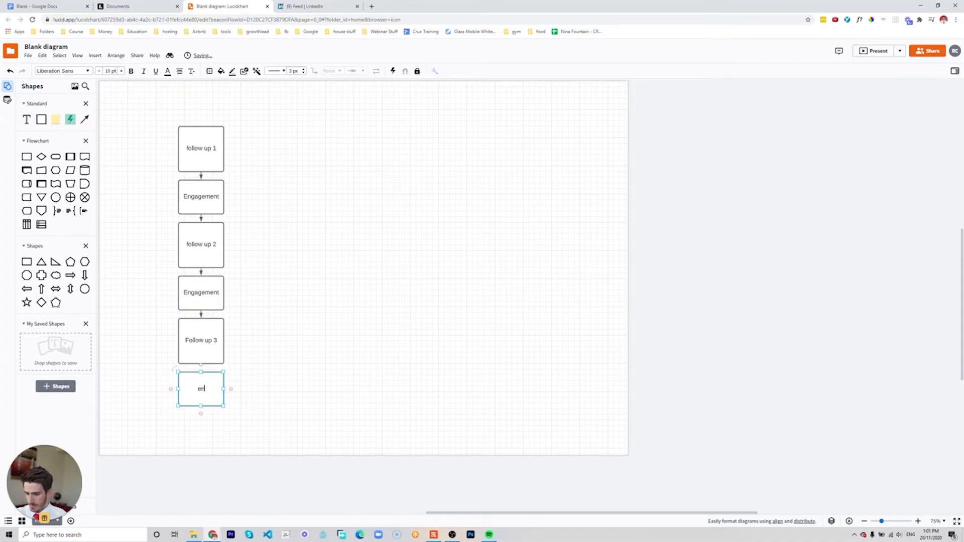
type("gagement")
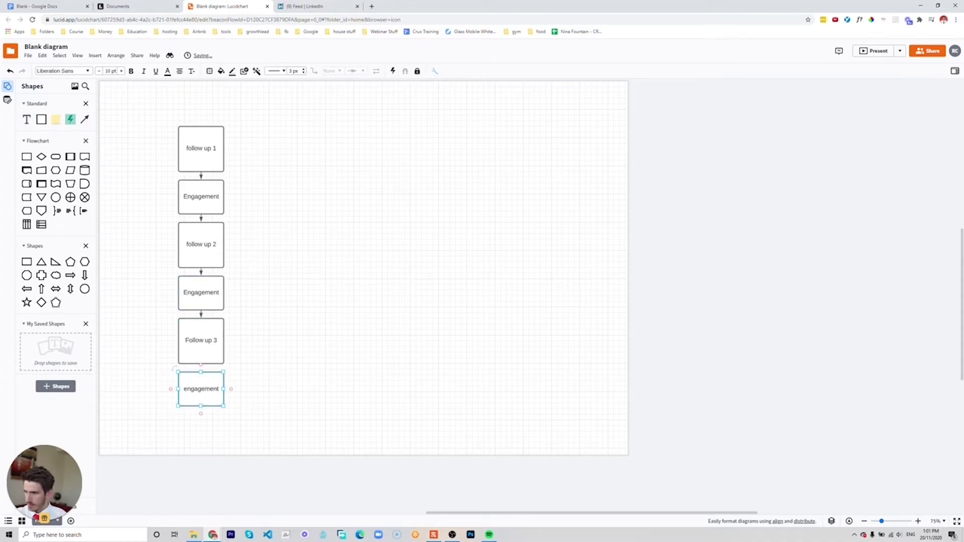
key("Escape")
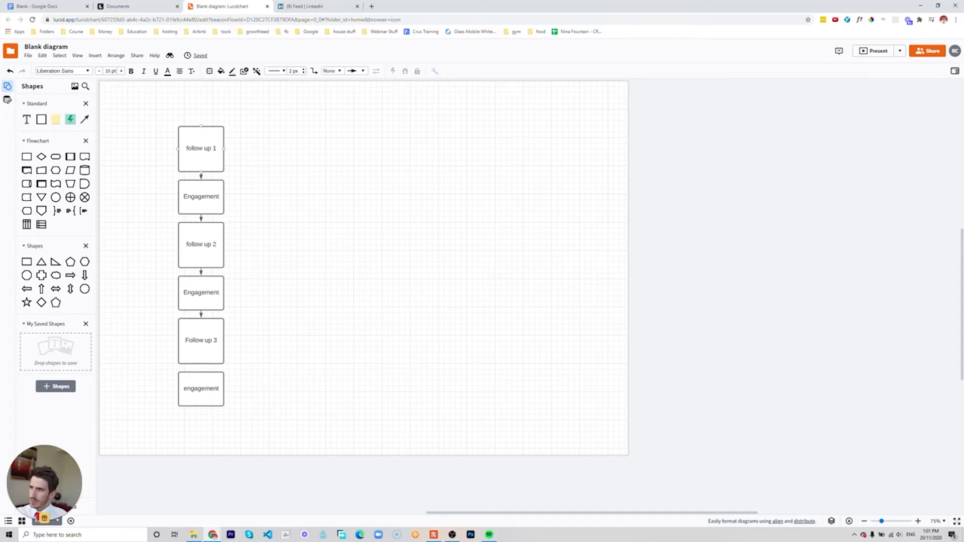
left_click(211, 161)
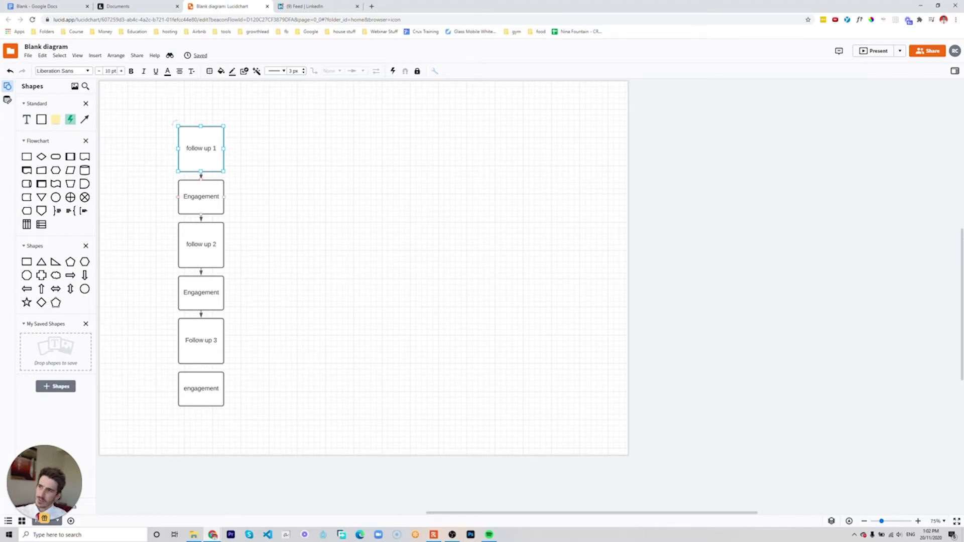
- Insert the first follow-up message, 'Hi ________, just a friendly follow up on my last message…', via the Imfollow shortcut
left_click(40, 6)
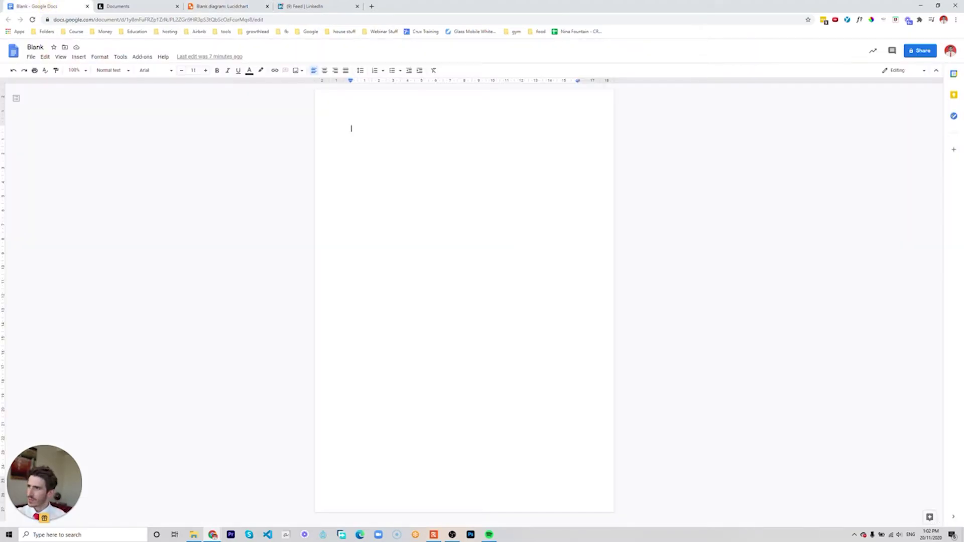
type("Imfollow")
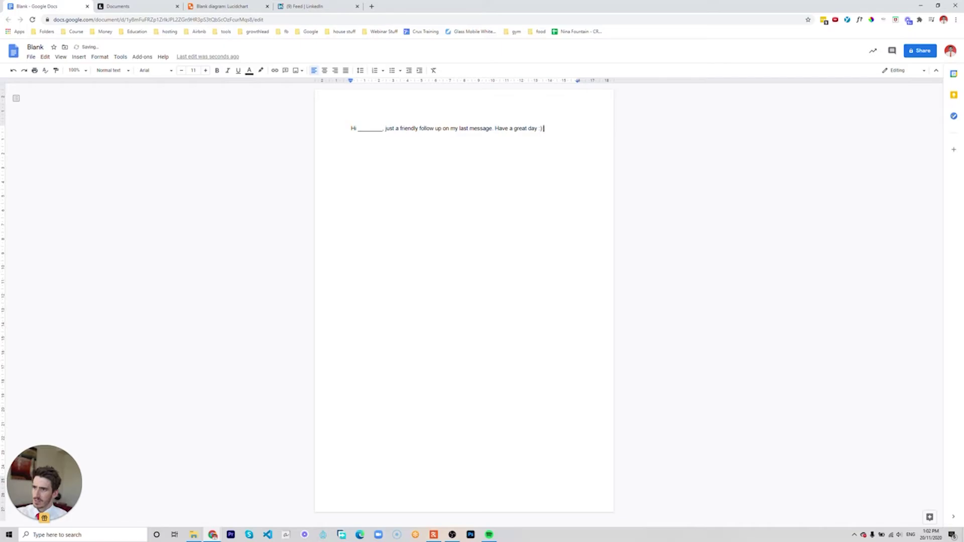
triple_click(362, 129)
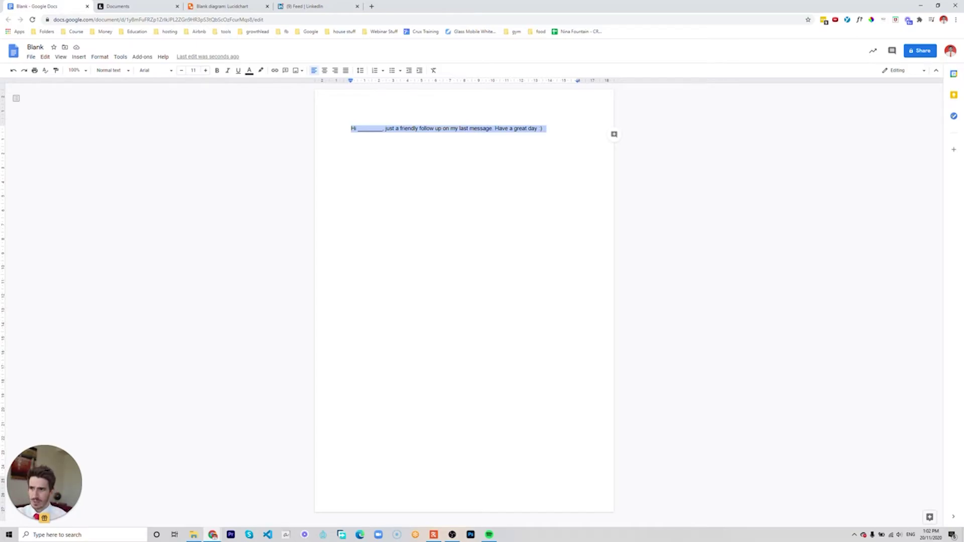
left_click(542, 128)
- Paste the second follow-up message offering a chat another time, with a blank line before it
key("Return")
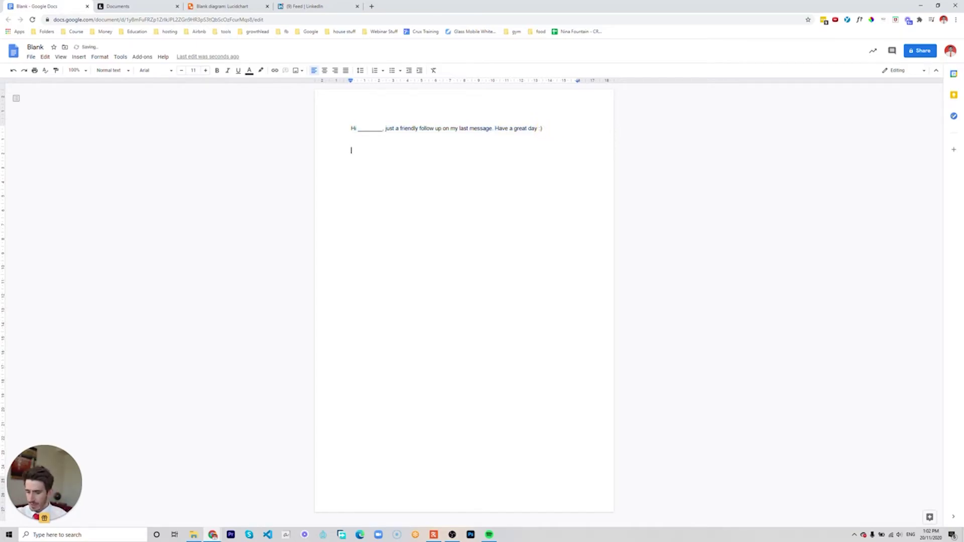
type("Imfollow")
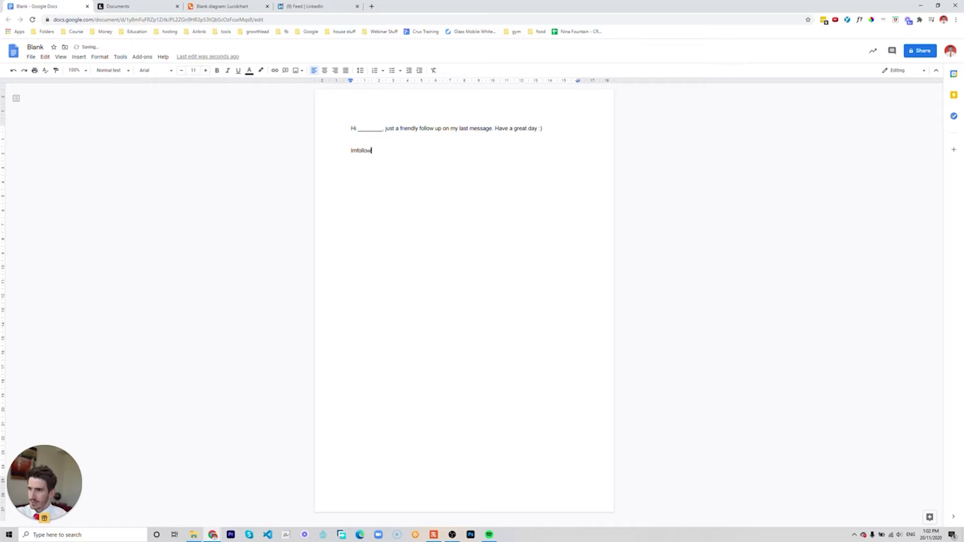
key("ctrl+BackSpace")
type("Hi ________, just another friendly follow up. If you prefer we organise a chat some other time just let me know")
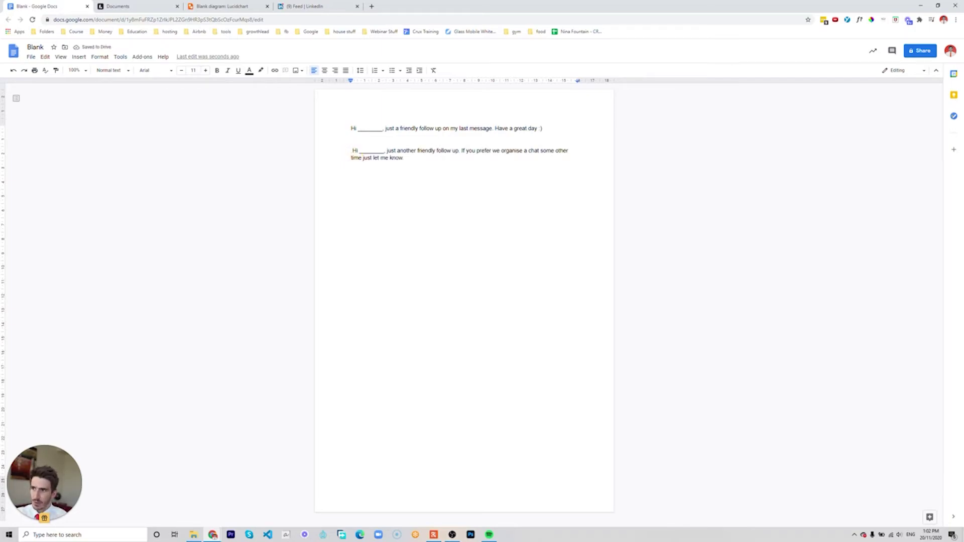
key("BackSpace")
key("Delete")
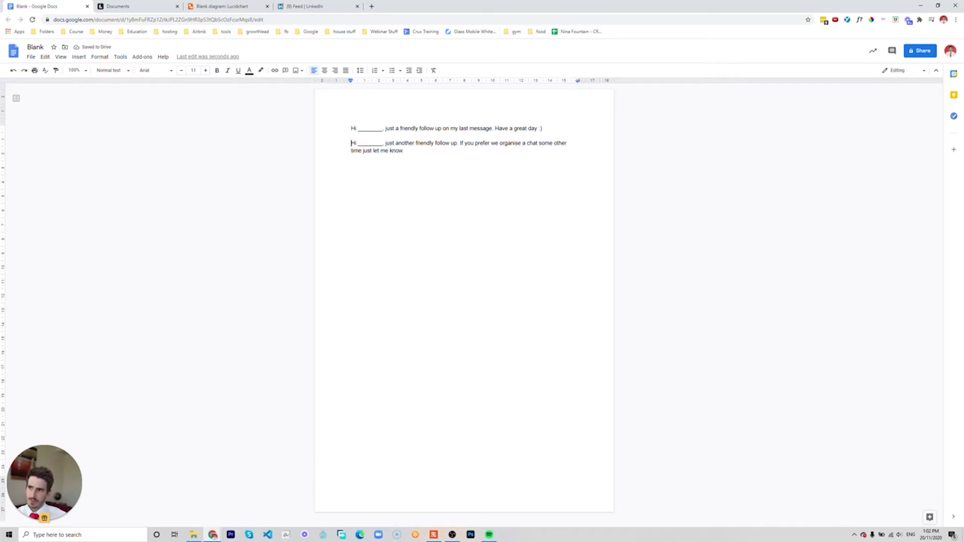
key("Return")
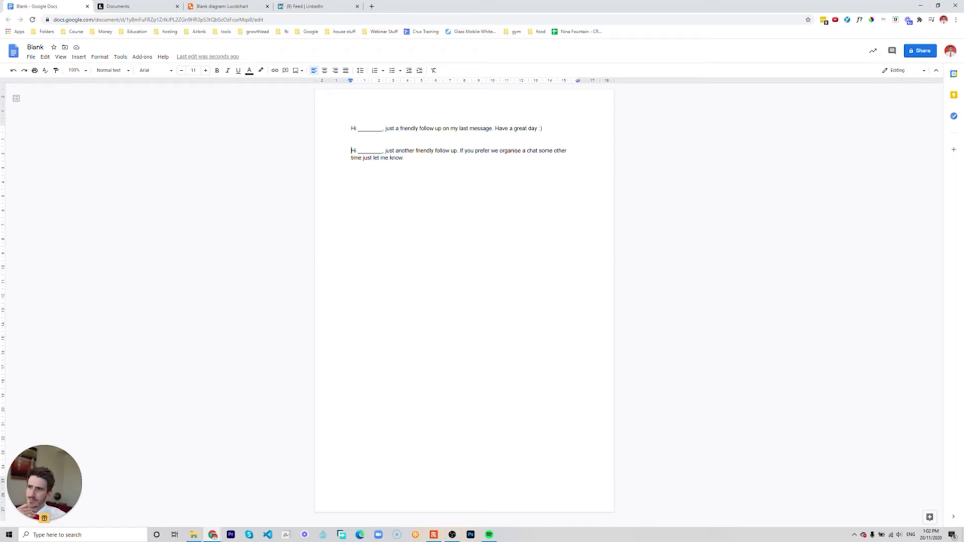
left_click(405, 158)
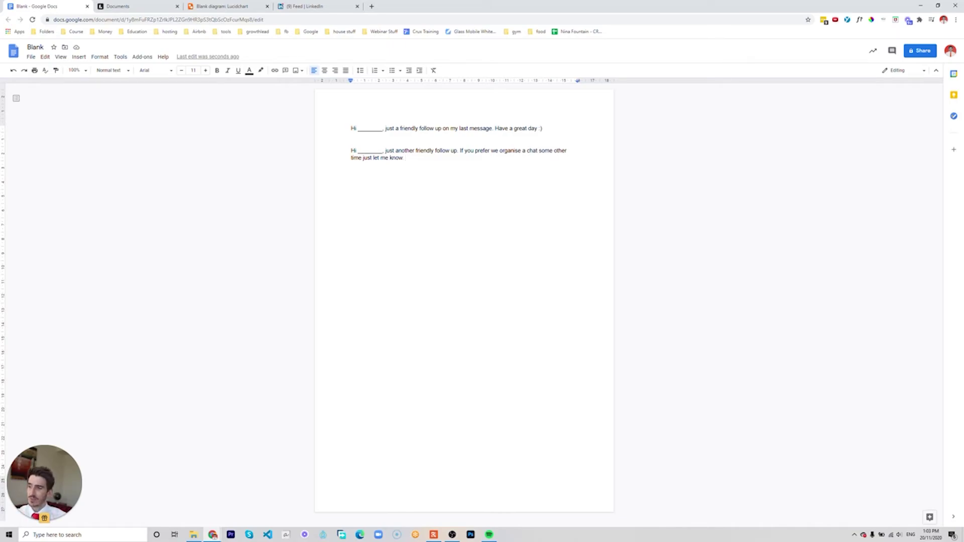
- Insert the final case-study follow-up message below the others via lmfinal and remove its leading space
key("Return")
key("Return")
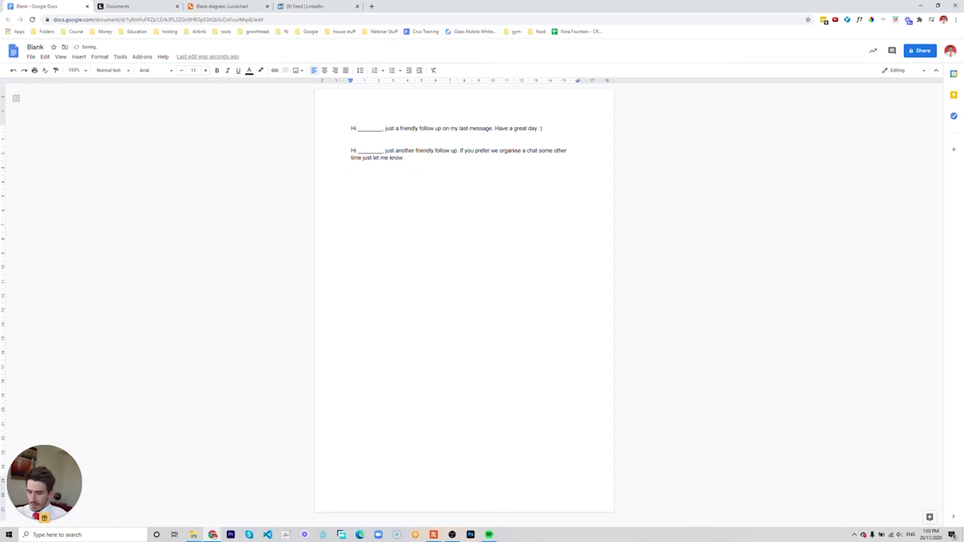
type("lmfina")
type("l")
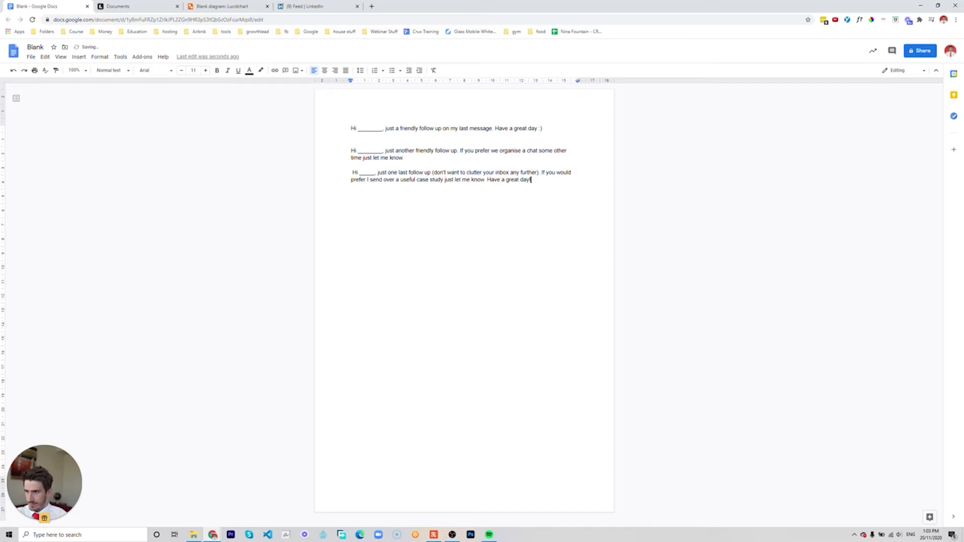
left_click(351, 172)
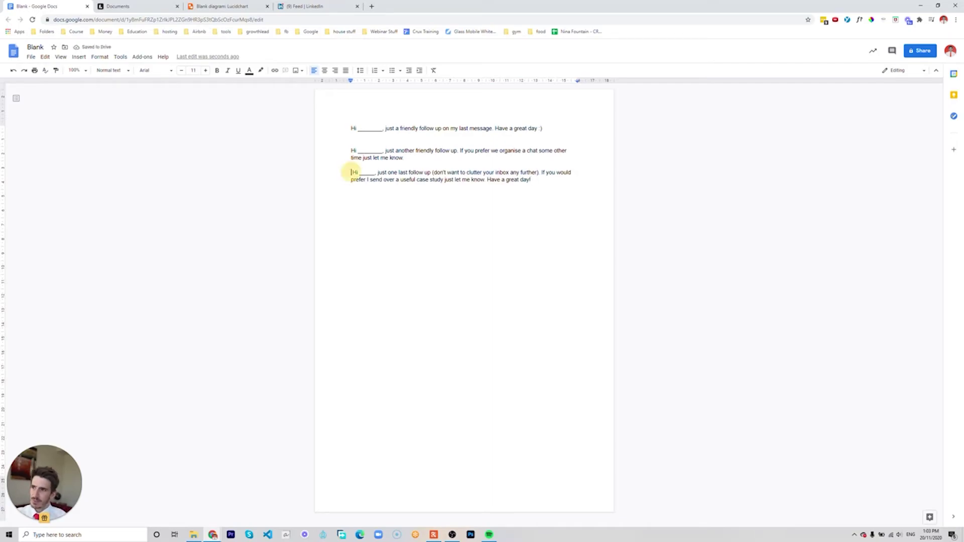
key("BackSpace")
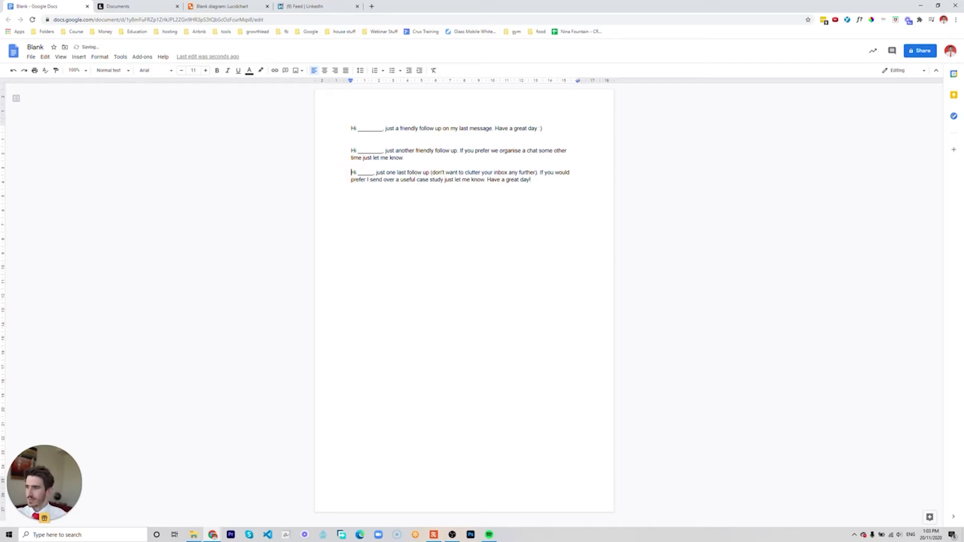
left_click_drag(370, 179, 441, 163)
left_click(536, 176)
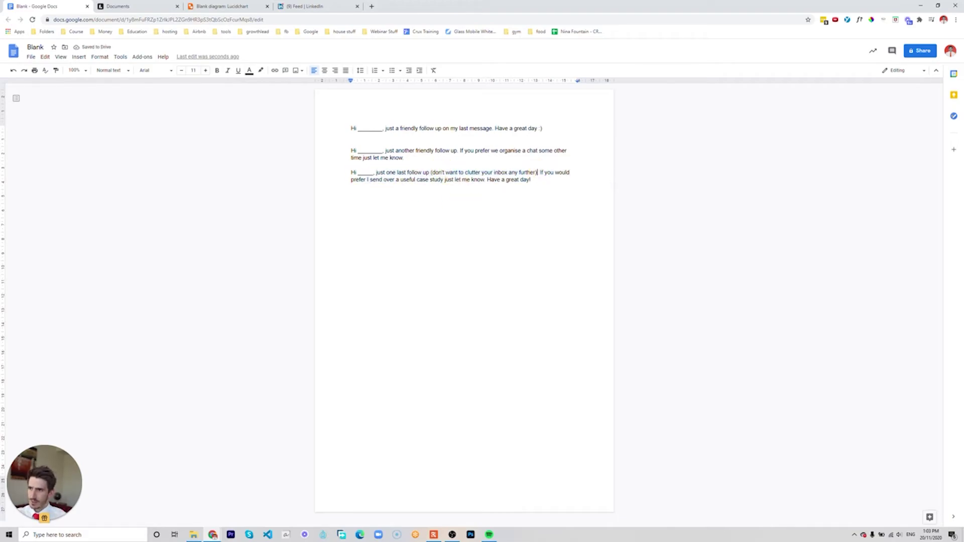
left_click(358, 179)
triple_click(358, 180)
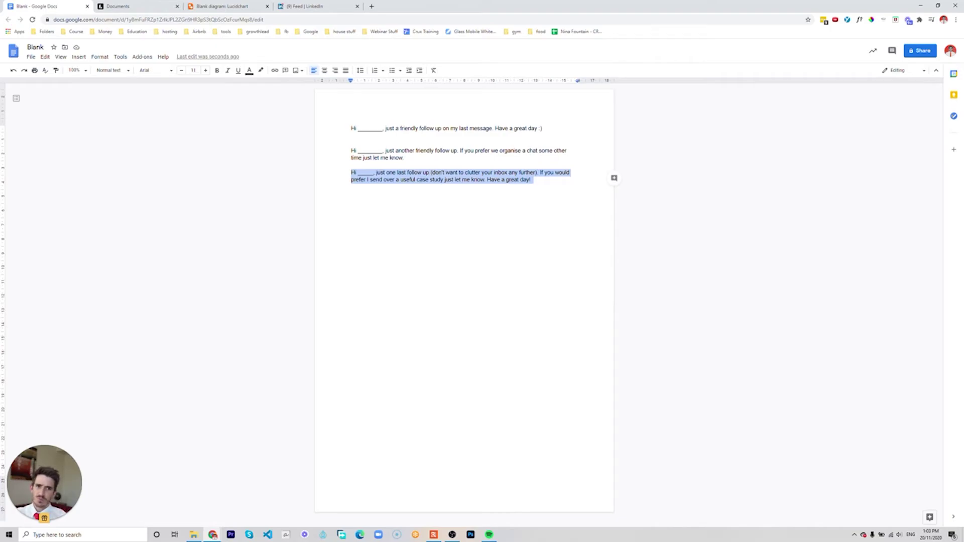
left_click(369, 179)
left_click(369, 180)
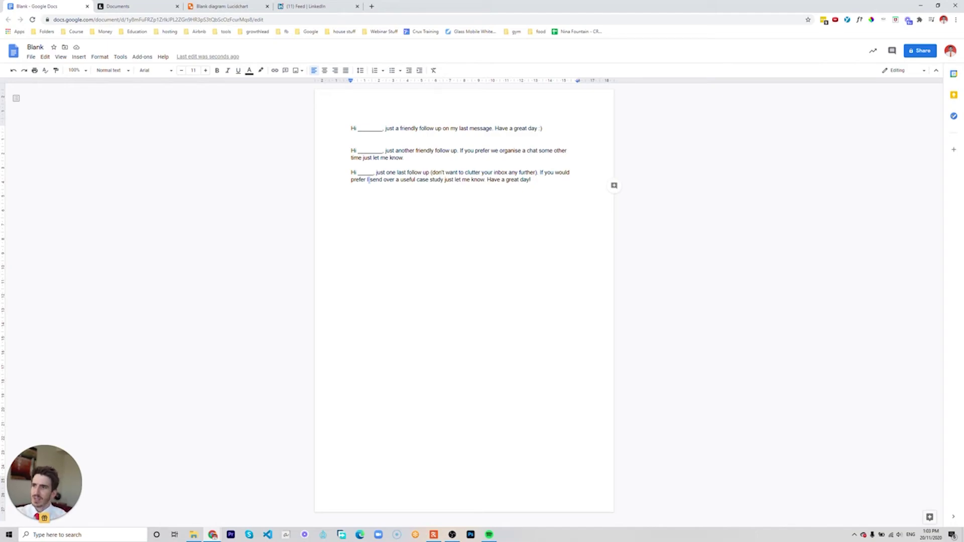
- Add blank lines above the second and third follow-up messages
left_click(351, 172)
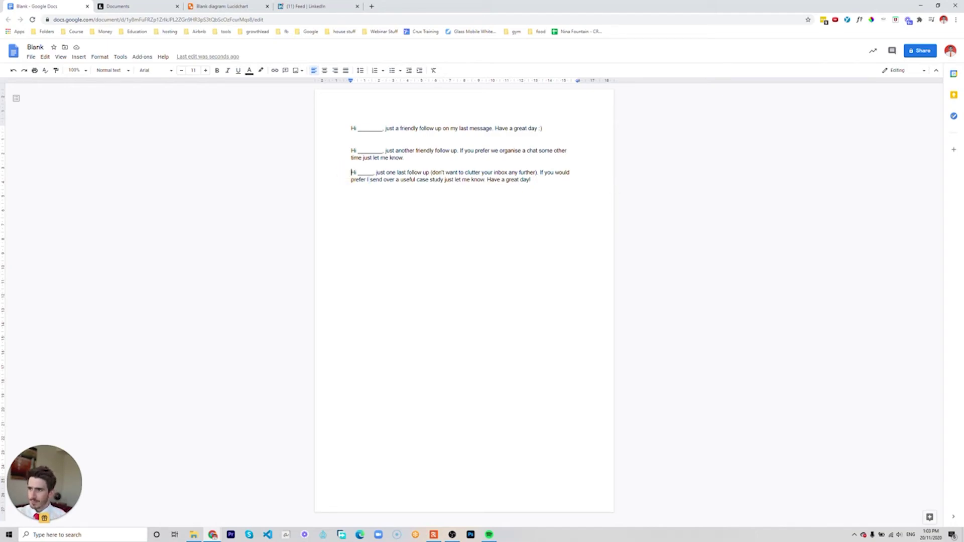
key("Return")
left_click(351, 150)
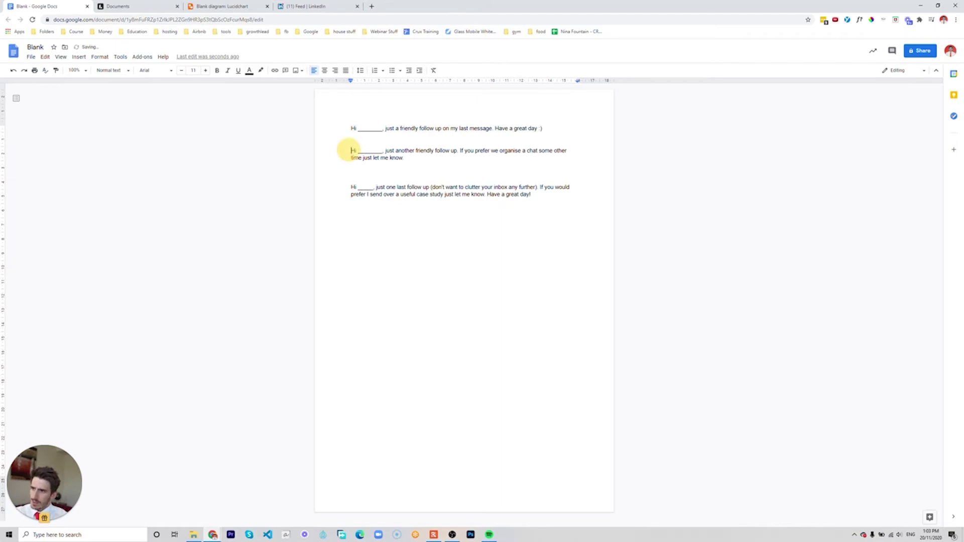
key("Return")
key("Return")
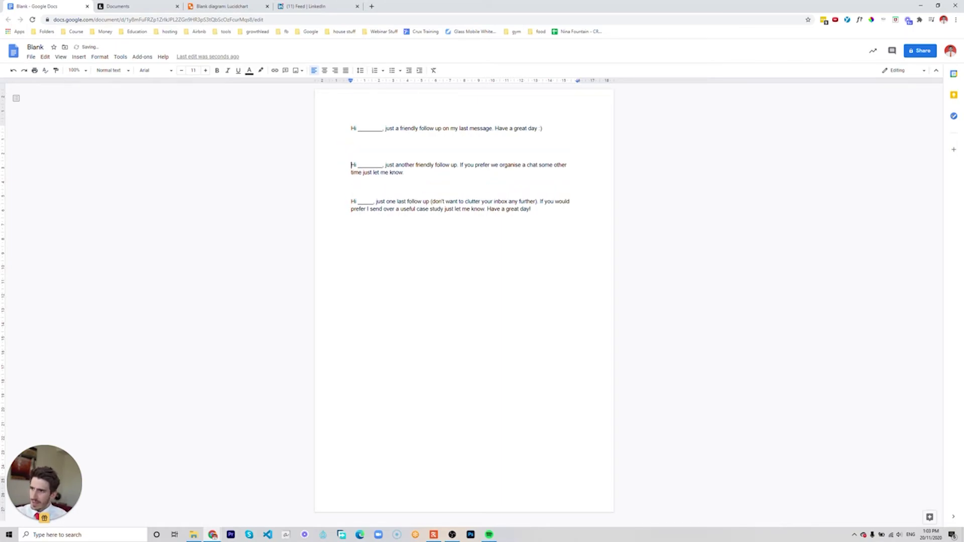
left_click(351, 201)
key("Return")
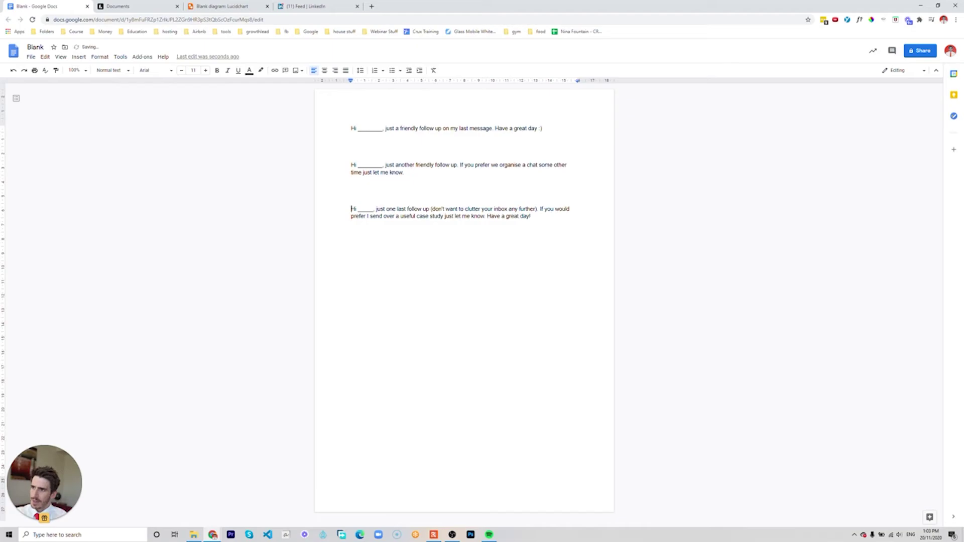
- Type 'engagement' labels in the gaps, capitalising the first to 'Engagement'
left_click(351, 149)
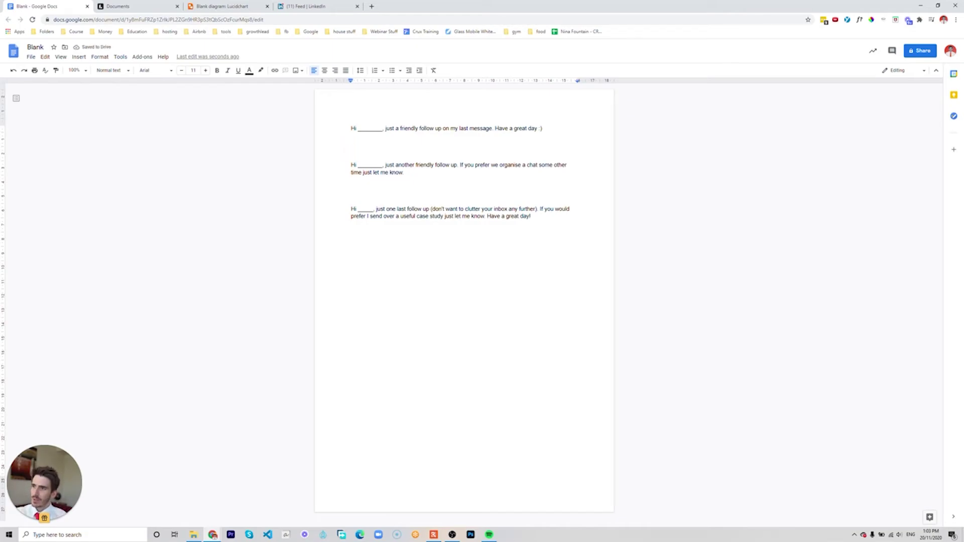
type("engagement")
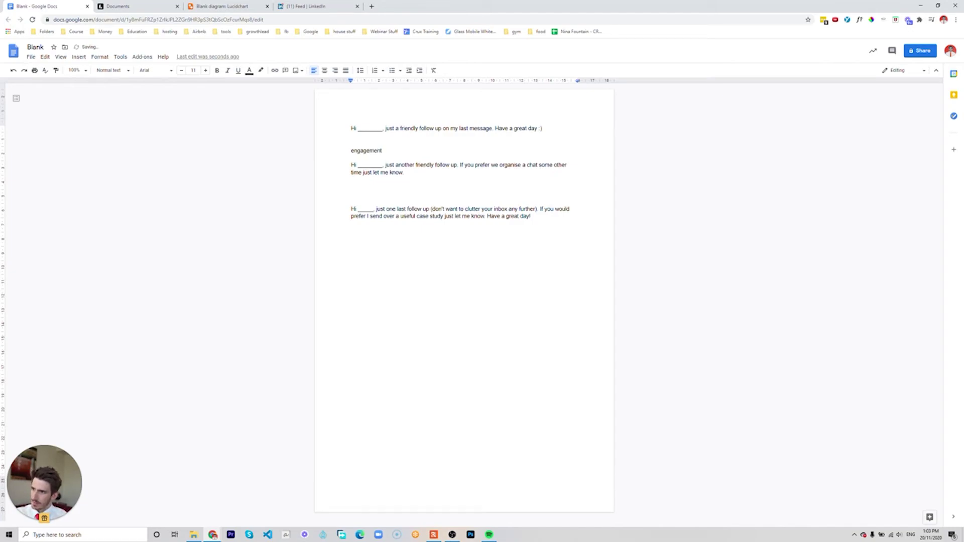
type("en")
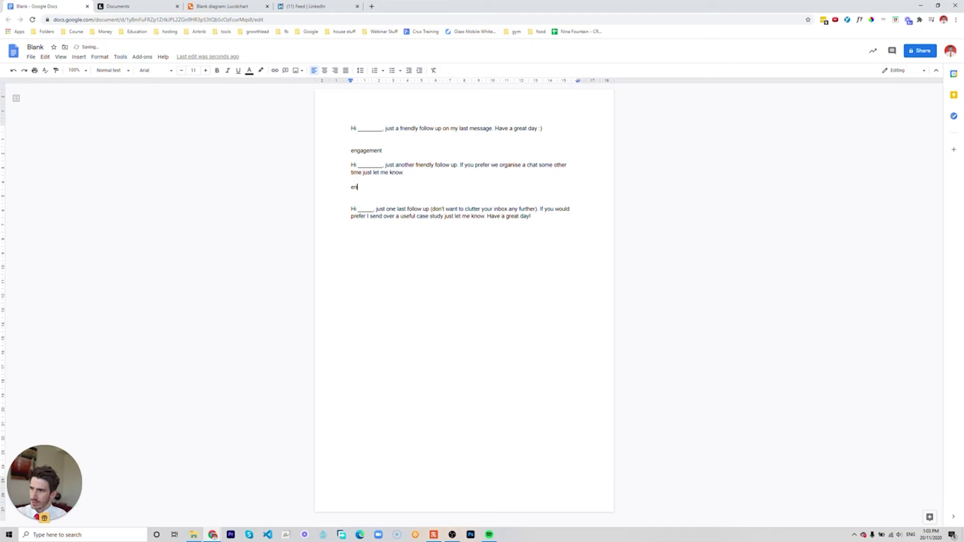
type("gagemnet")
key("BackSpace")
key("BackSpace")
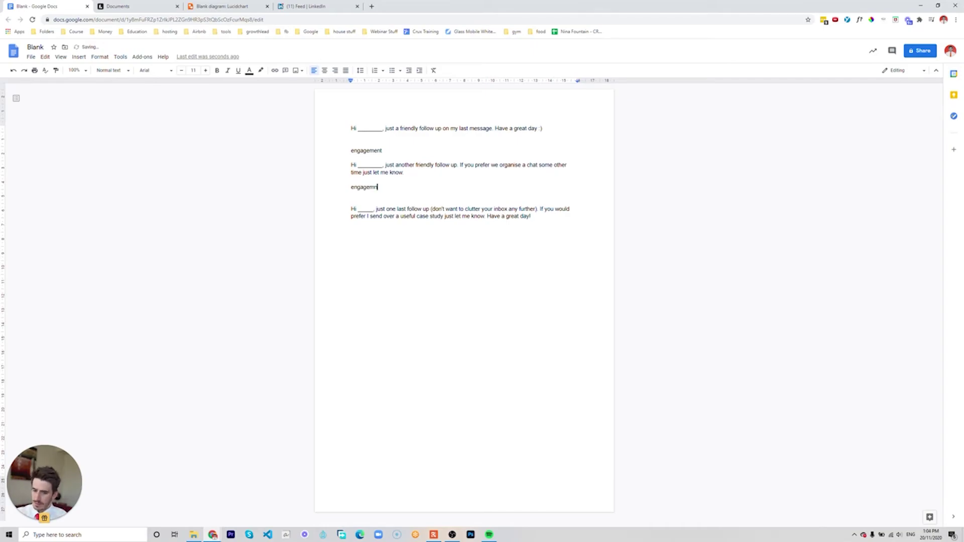
key("BackSpace")
type("ent")
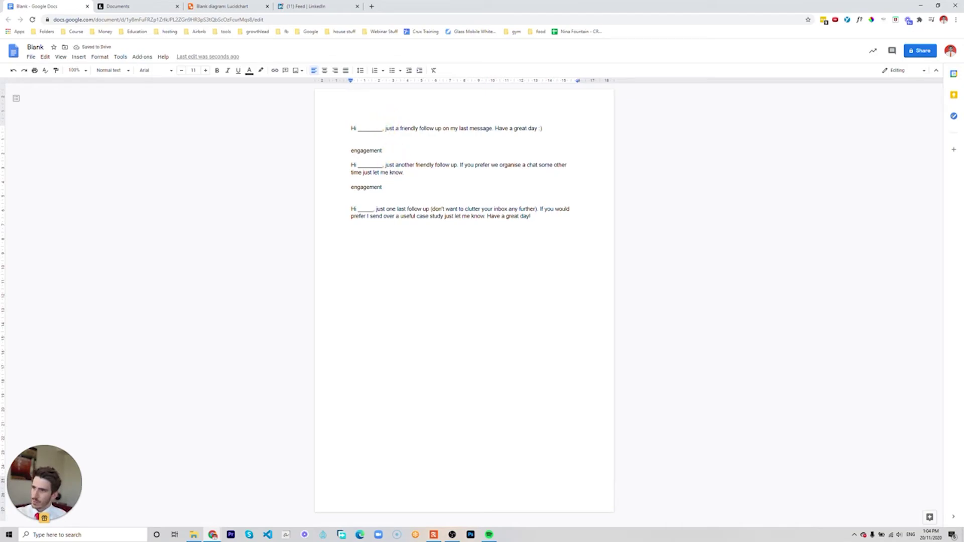
double_click(365, 150)
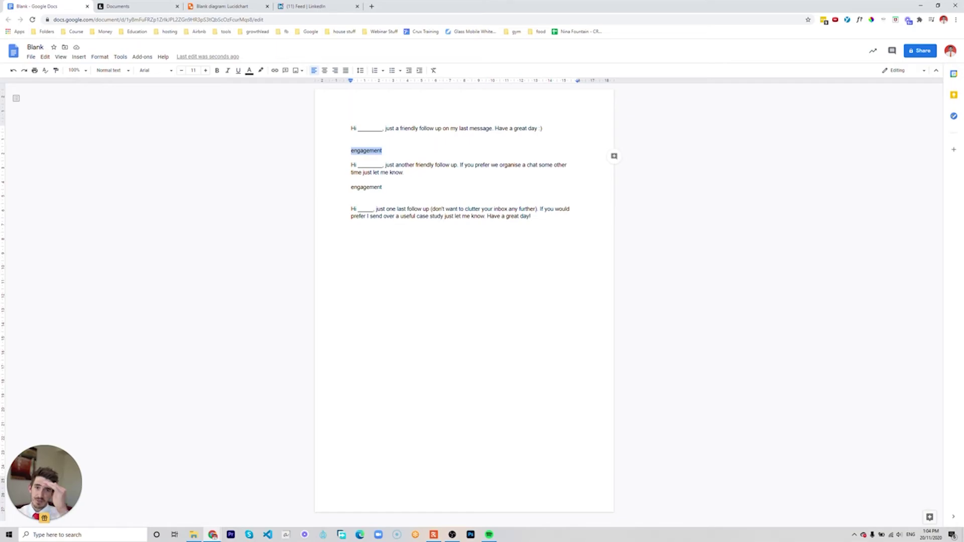
type("Engagement")
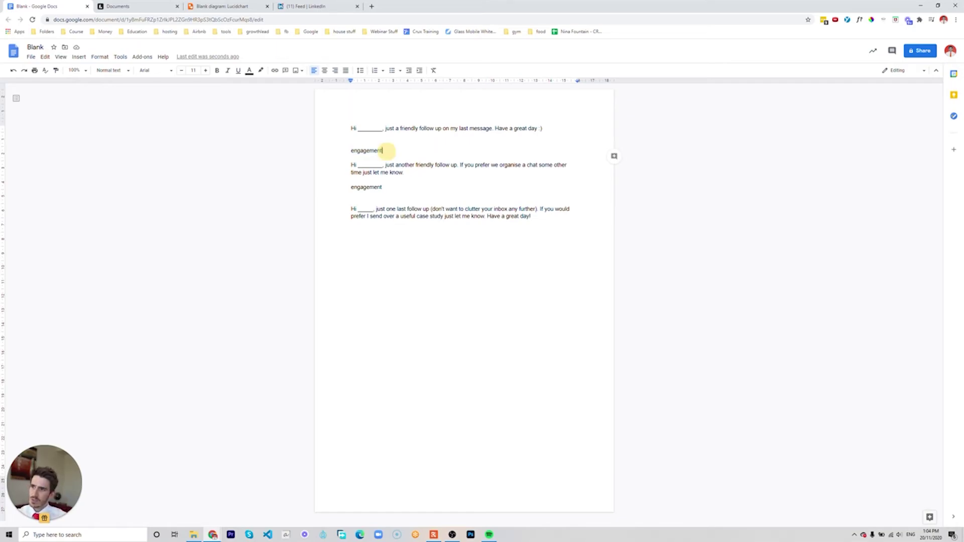
key("Return")
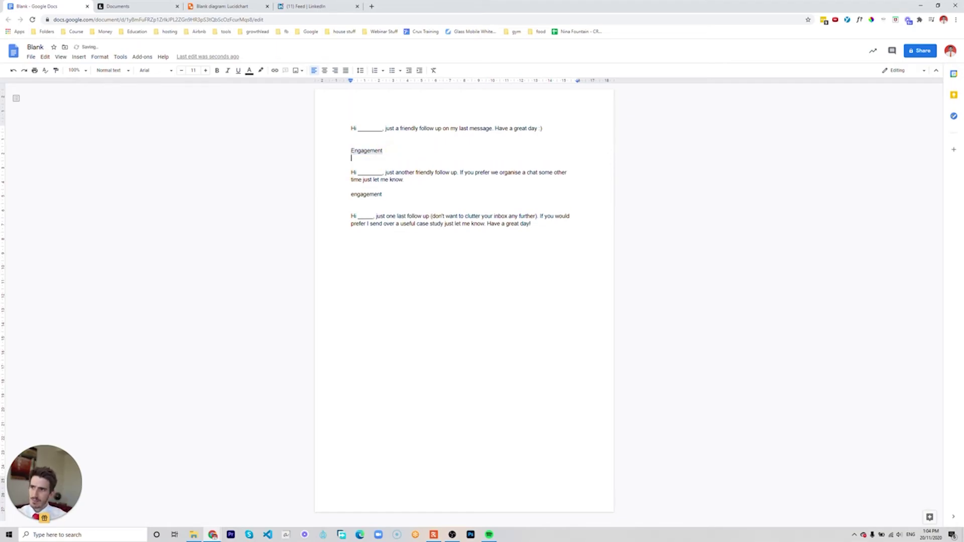
left_click(392, 187)
key("Return")
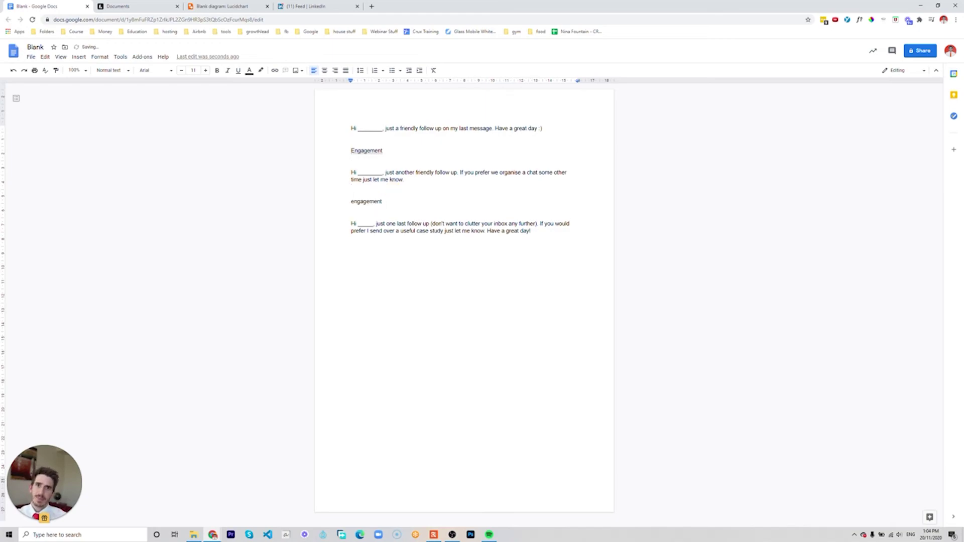
left_click(398, 200)
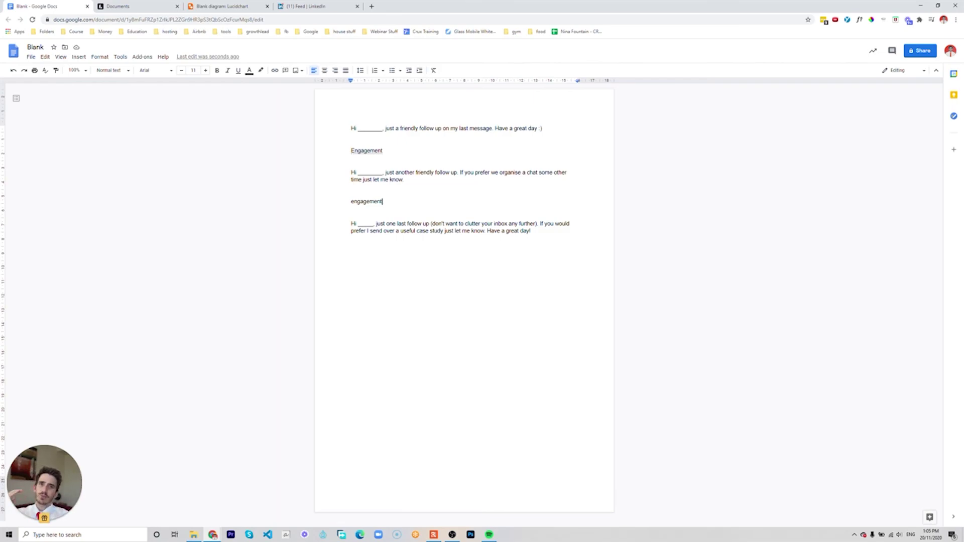
- Select all text from the first 'Hi' through 'Have a great day!', including the Engagement labels
left_click_drag(351, 128, 533, 232)
left_click(533, 232)
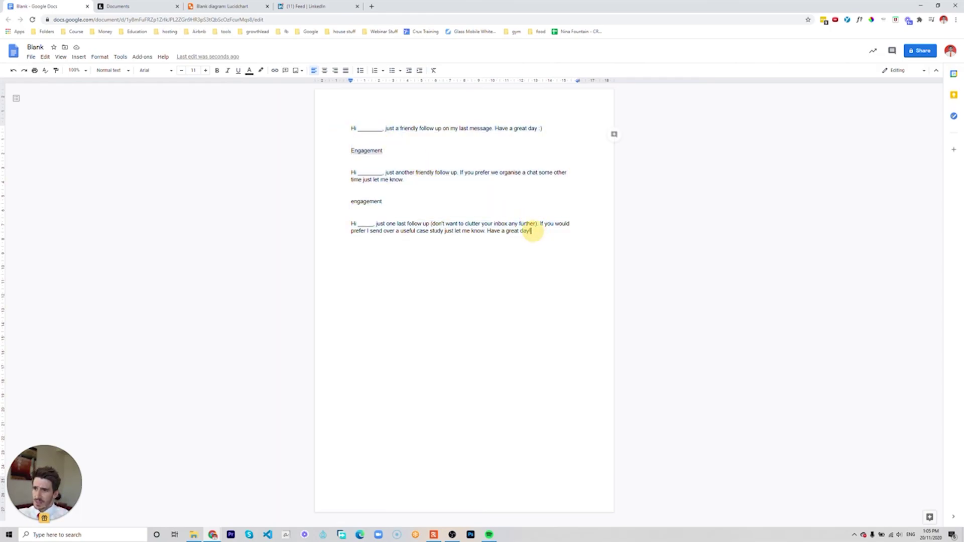
left_click(533, 232)
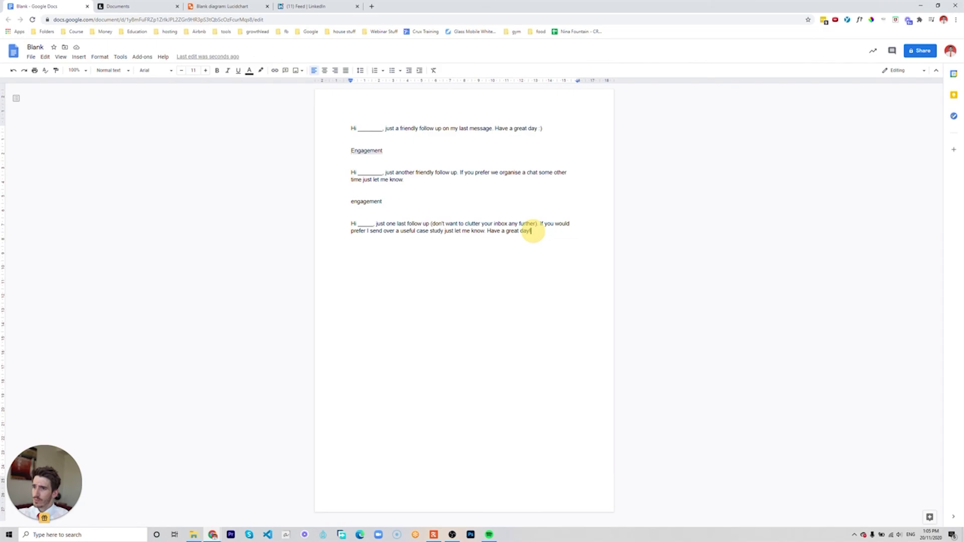
right_click(352, 129)
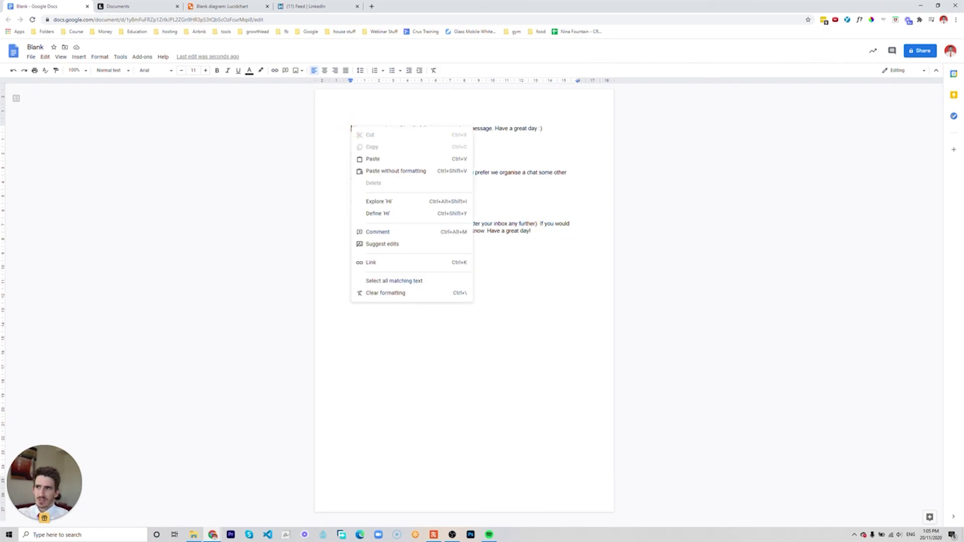
left_click(352, 129)
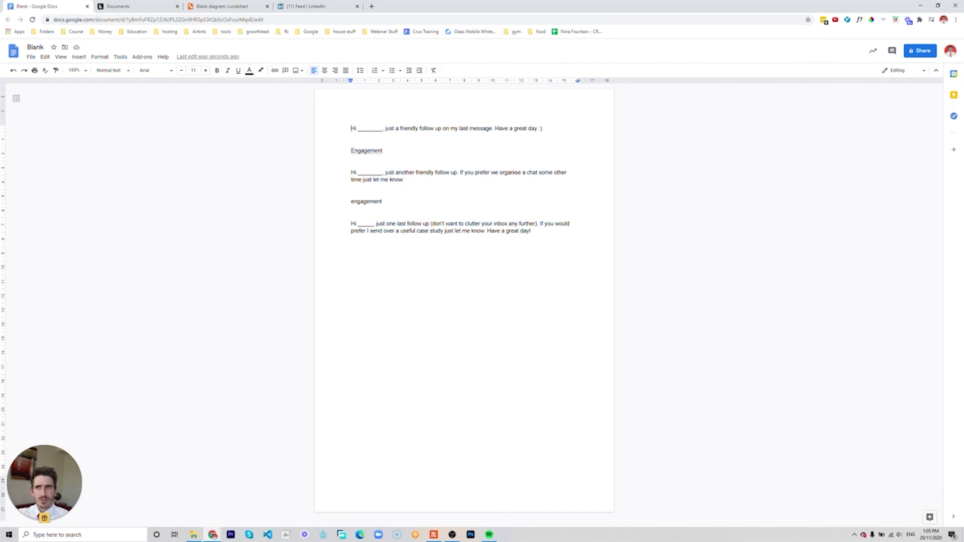
left_click(345, 127)
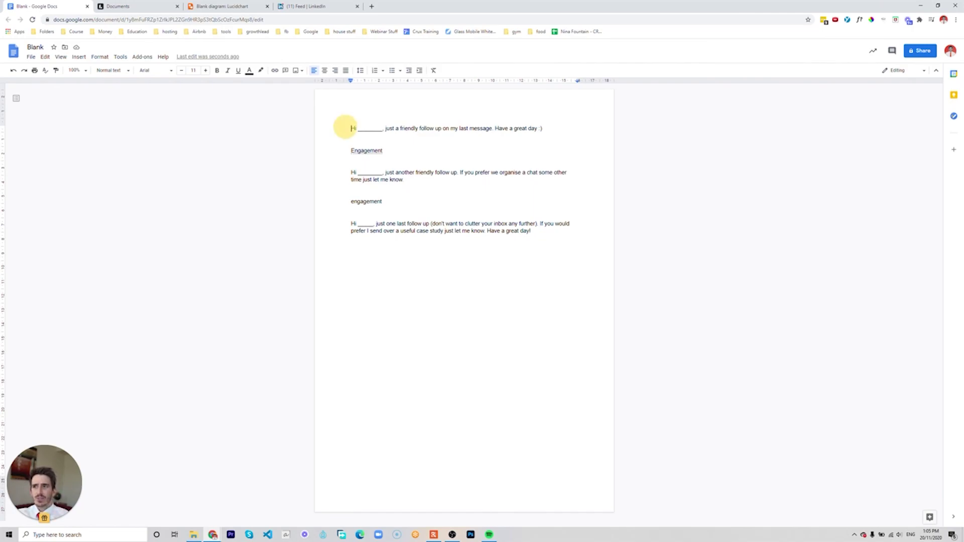
right_click(531, 231)
right_click(523, 224)
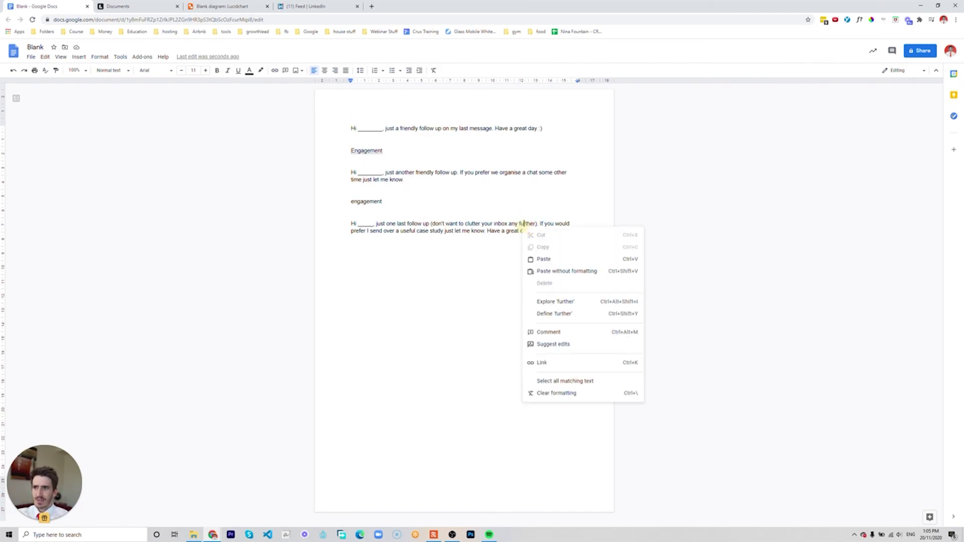
left_click(457, 231)
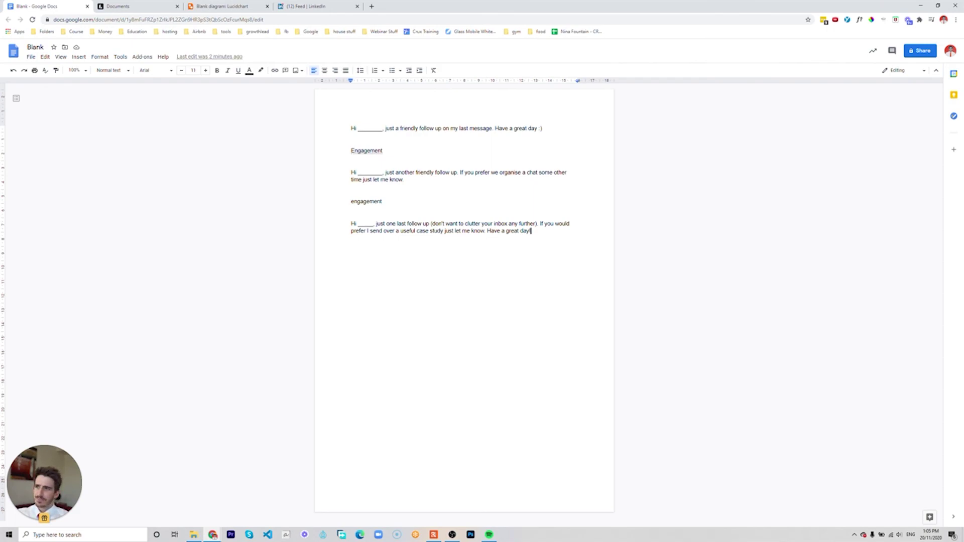
left_click_drag(350, 128, 554, 246)
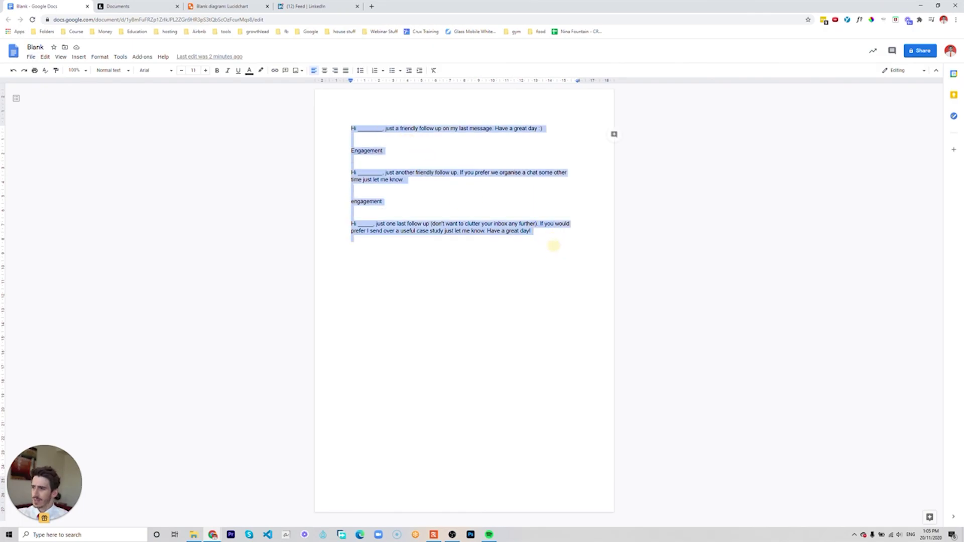